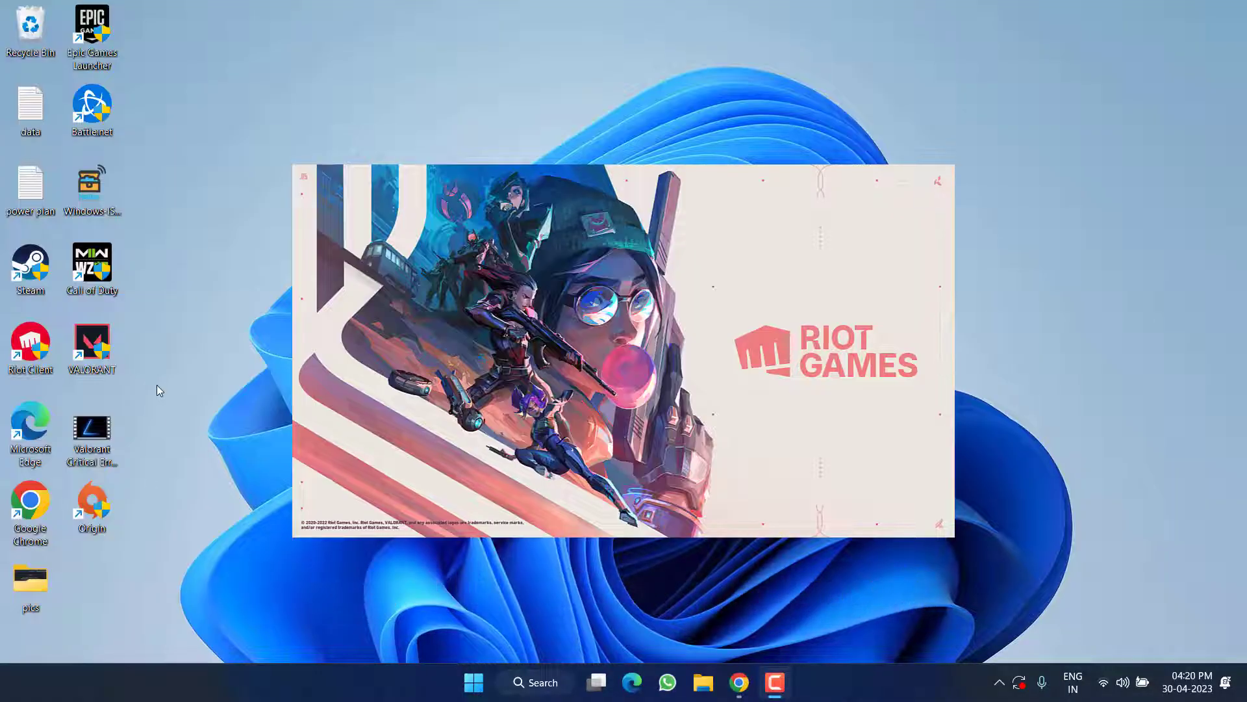
# - Set the VALORANT shortcut's Run option to Minimised in its Properties
pyautogui.rightClick(79, 335)
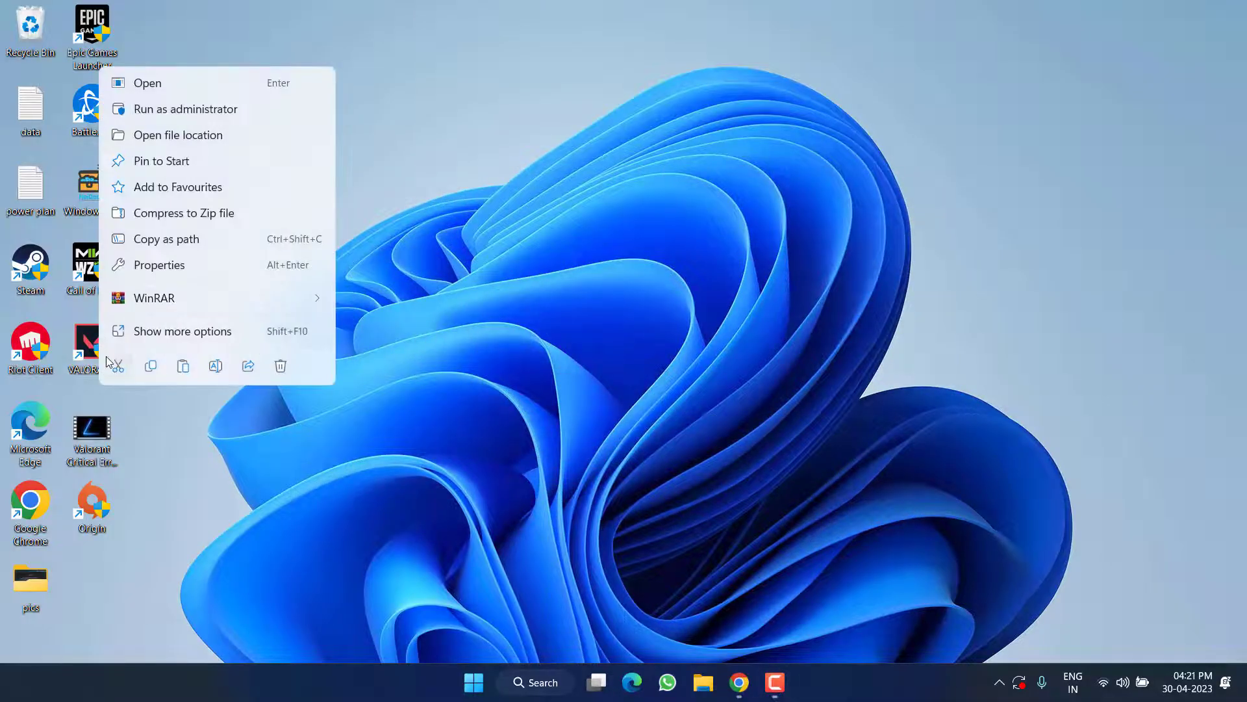
pyautogui.click(173, 269)
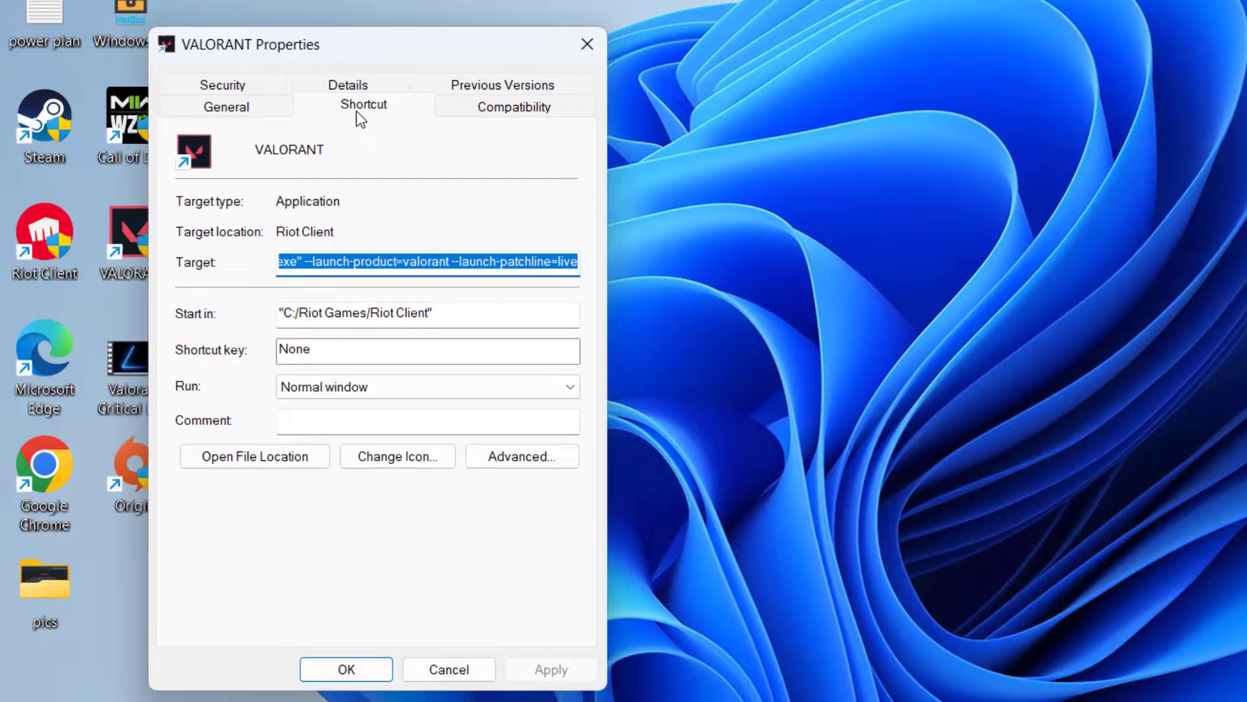
pyautogui.click(248, 255)
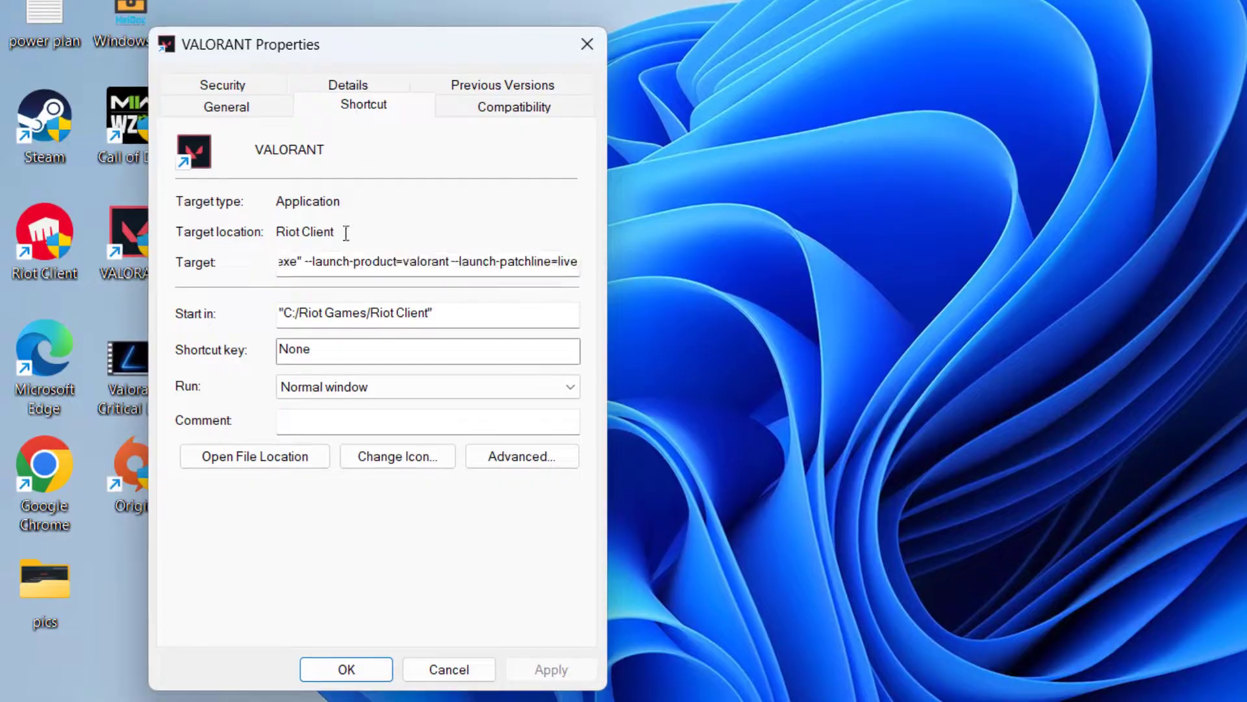
pyautogui.click(433, 384)
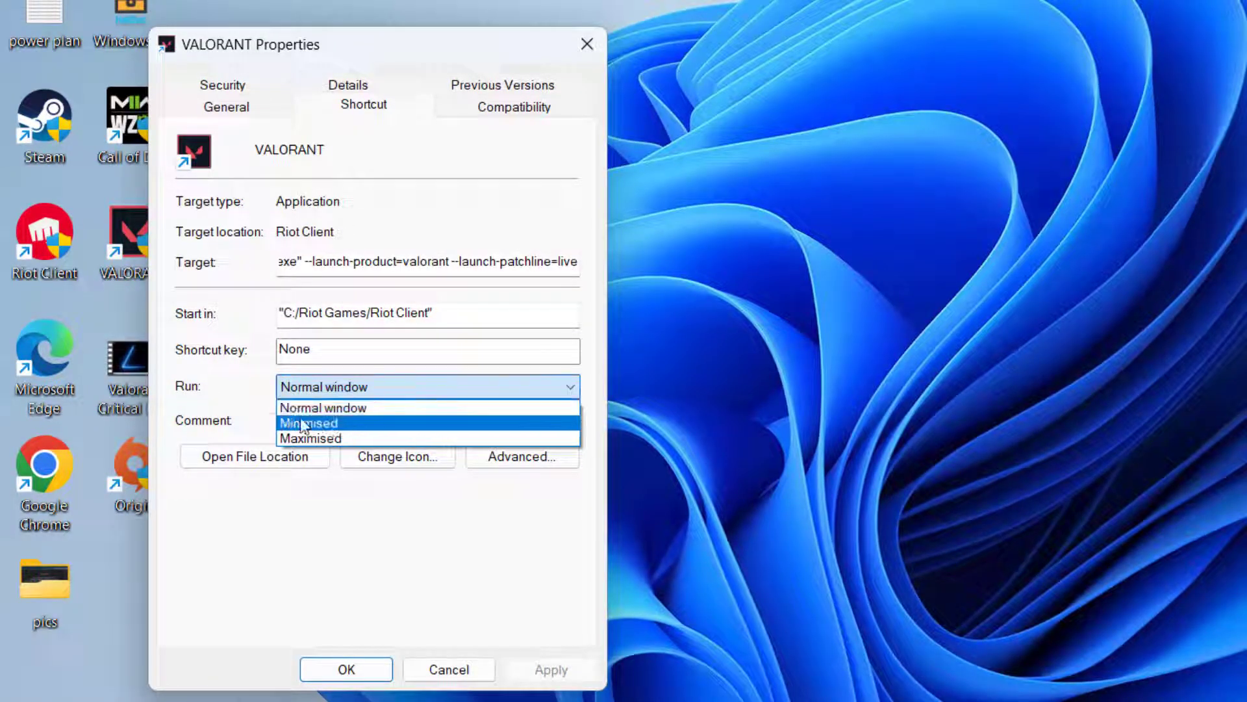
pyautogui.click(313, 423)
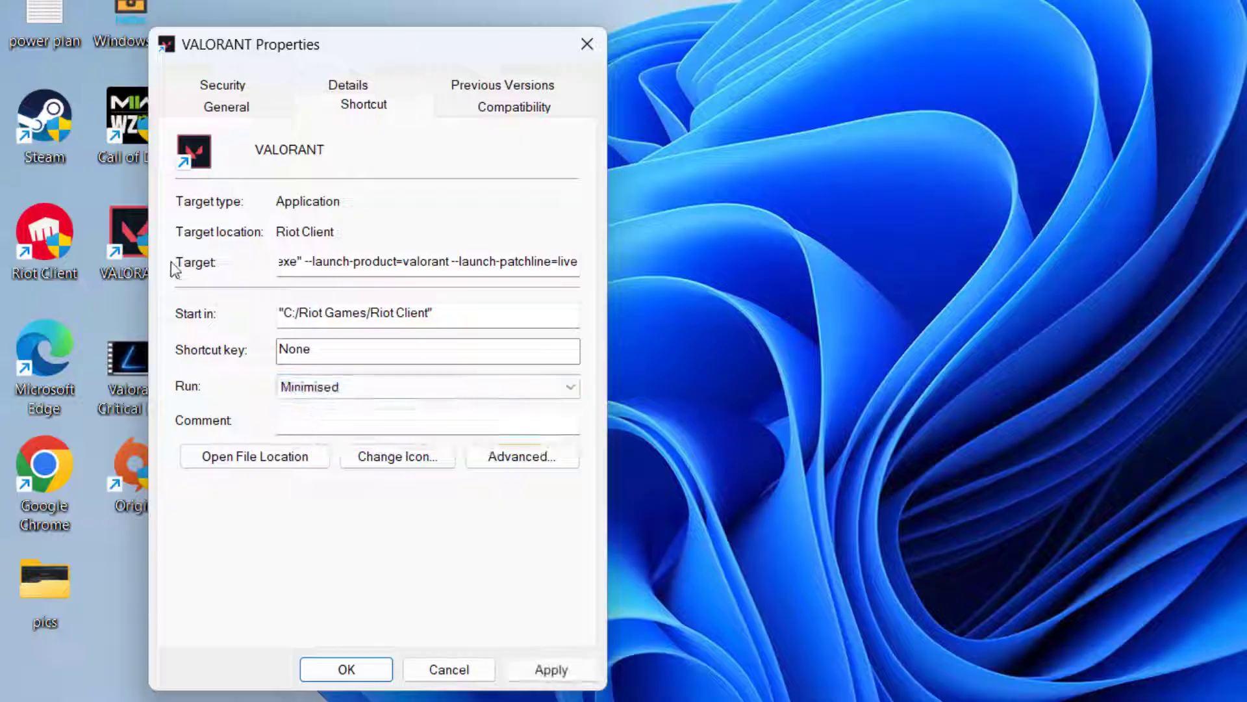
# - Enable Disable full-screen optimisations and Run as administrator on the Compatibility tab, then apply
pyautogui.click(516, 110)
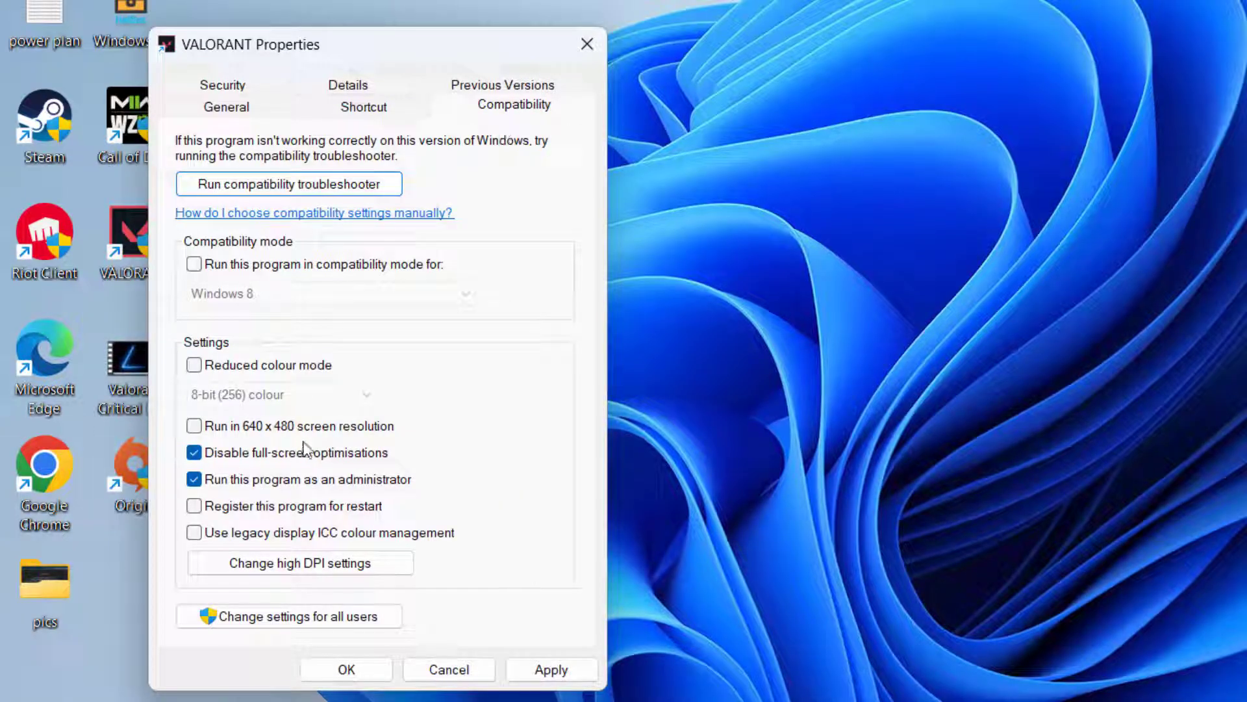
pyautogui.click(281, 452)
pyautogui.click(270, 480)
pyautogui.click(294, 457)
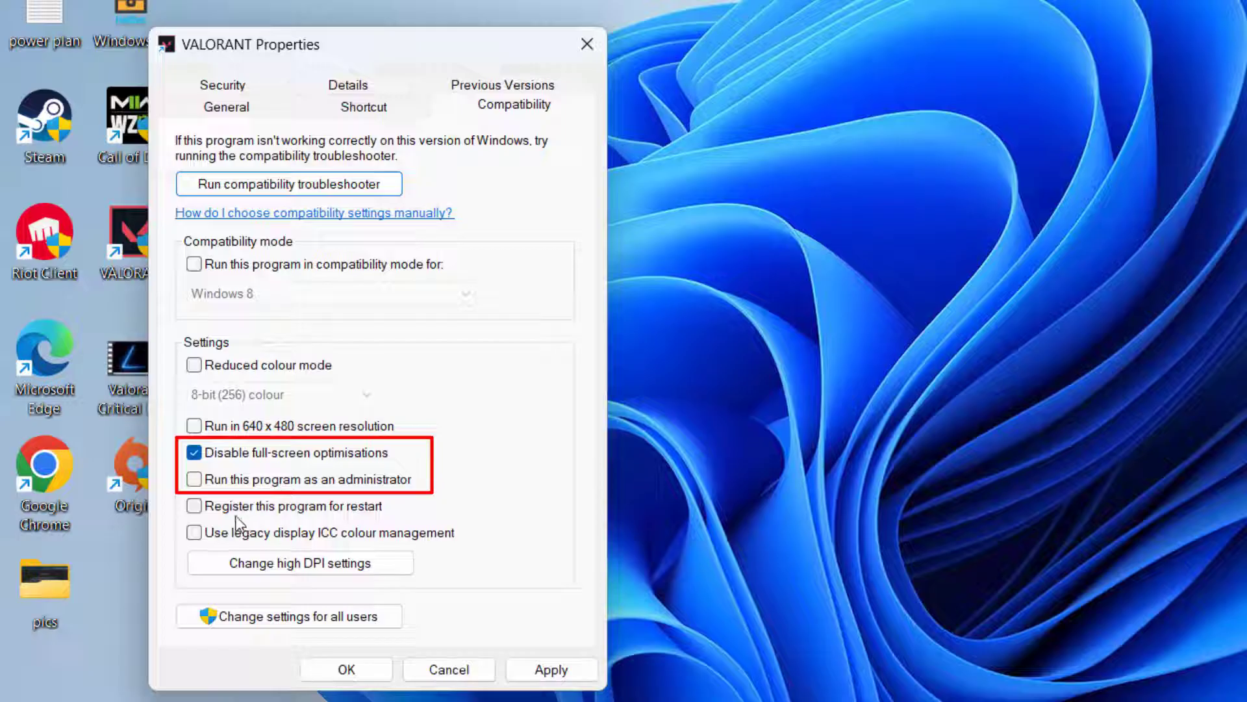
pyautogui.click(312, 479)
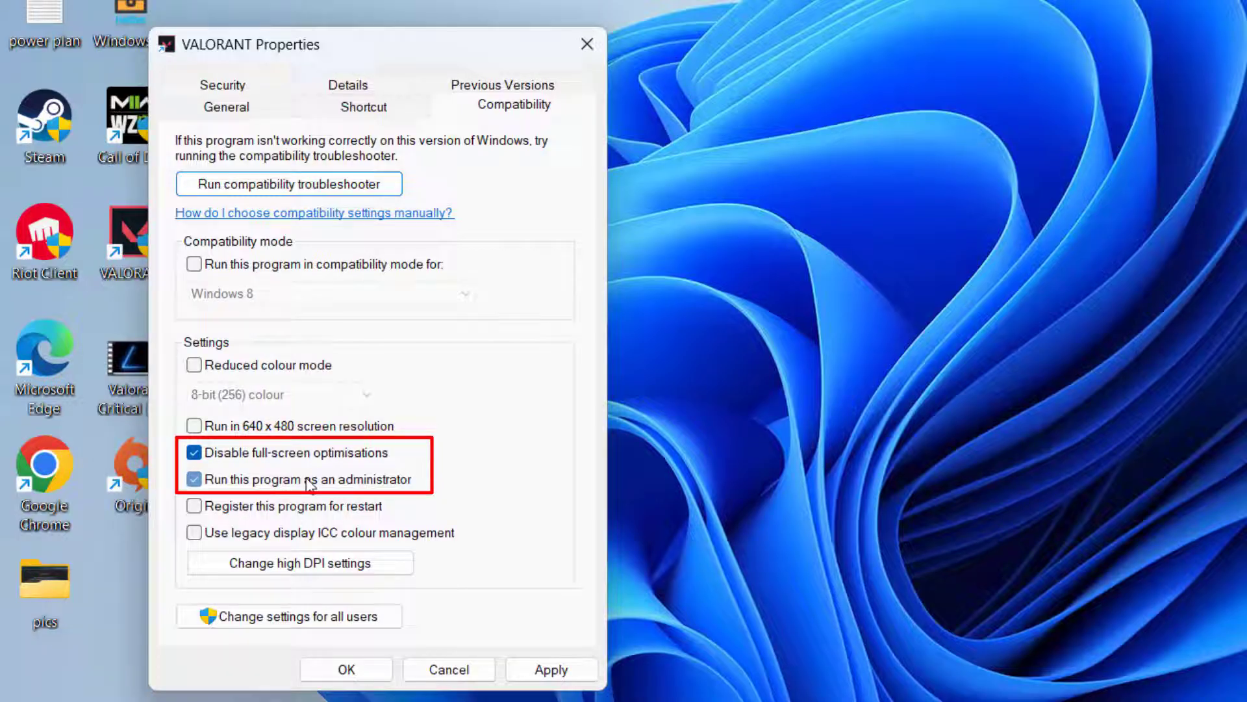
pyautogui.click(549, 669)
pyautogui.click(364, 669)
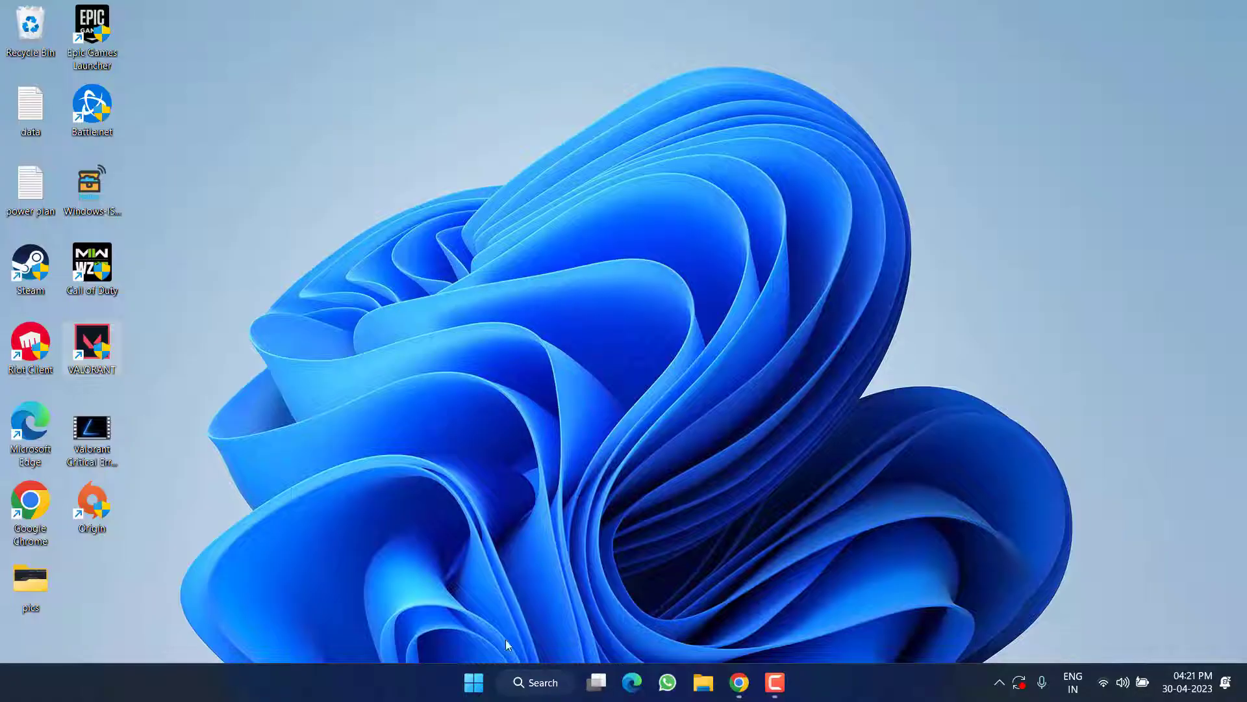
# - Search 'windows' to launch Windows Security and open Allow an app through firewall
pyautogui.click(474, 681)
pyautogui.write('windows')
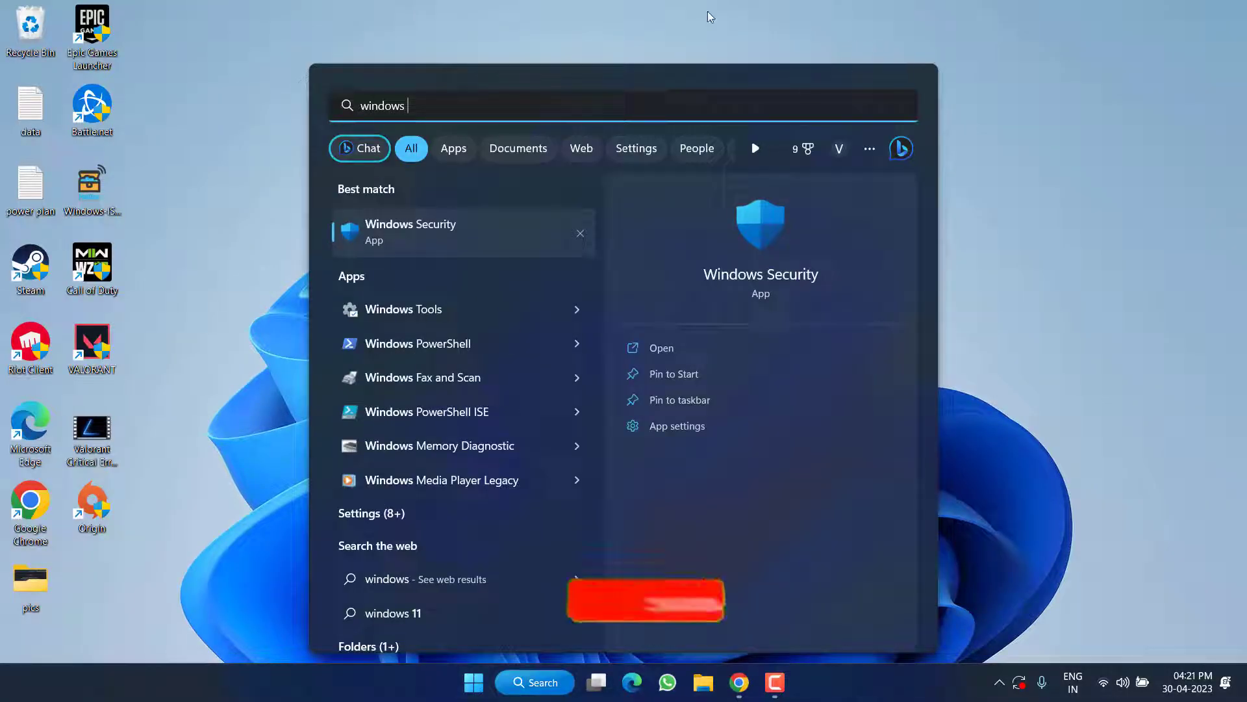
pyautogui.click(768, 227)
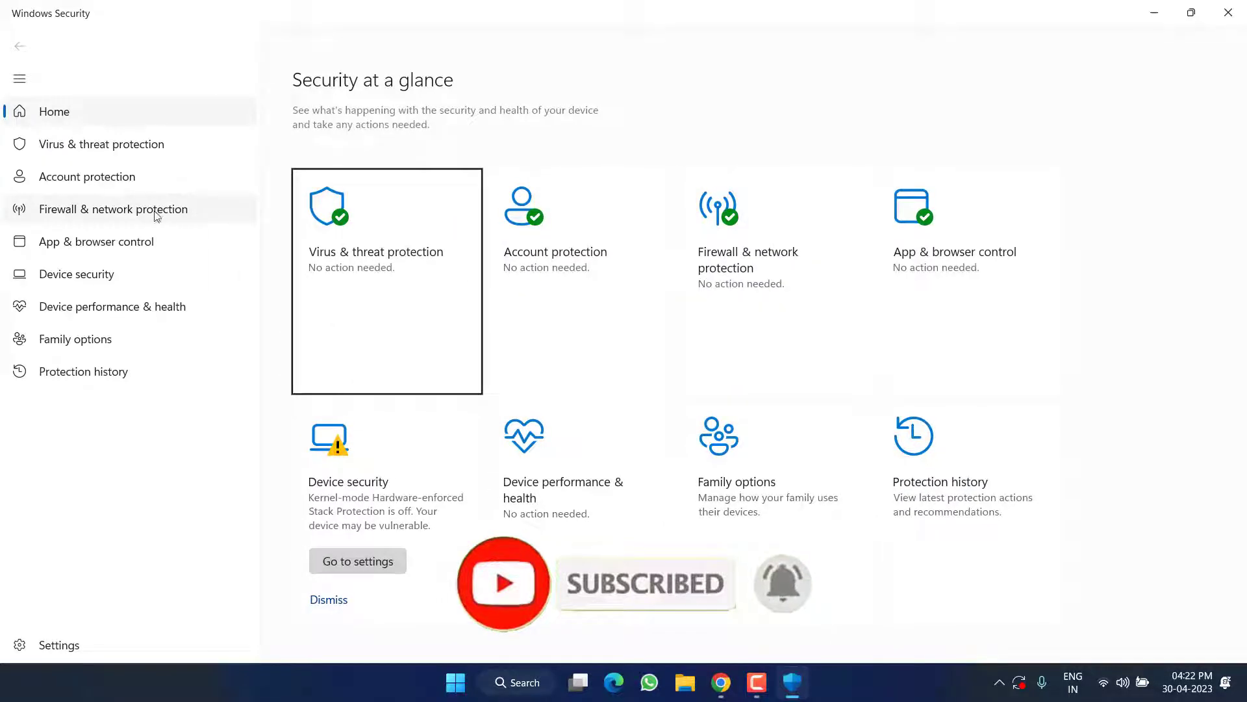
pyautogui.click(92, 214)
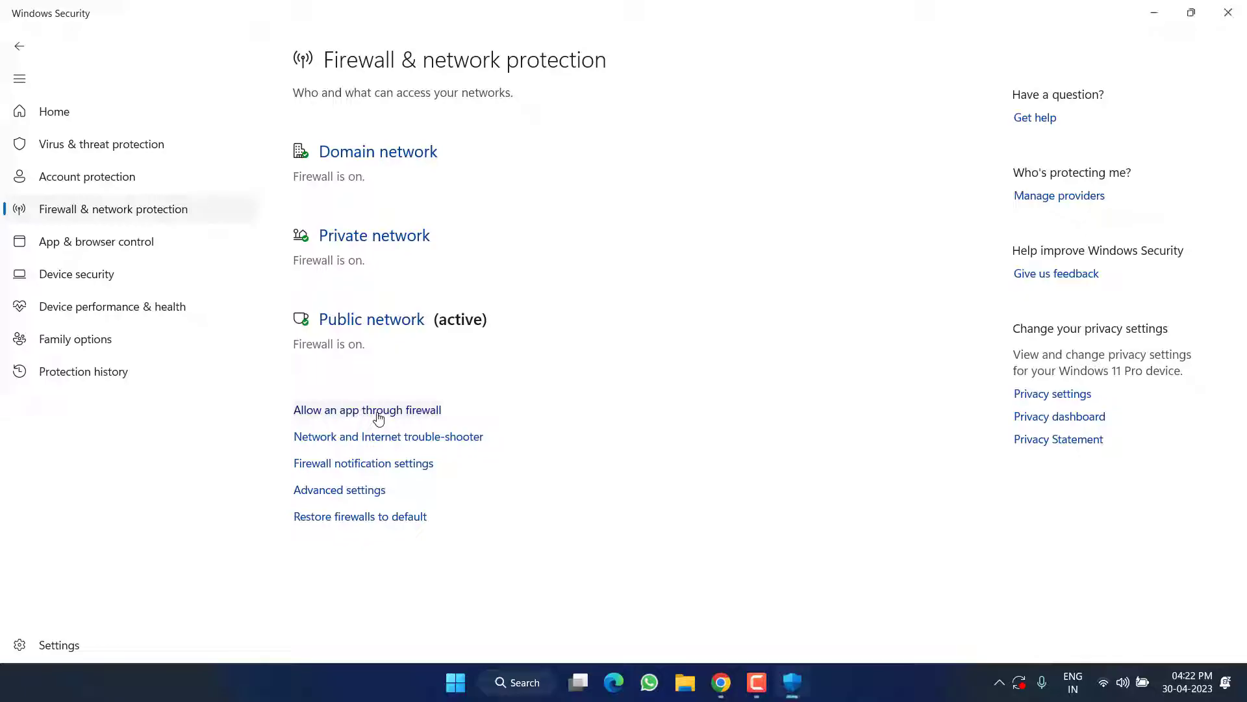
pyautogui.click(356, 412)
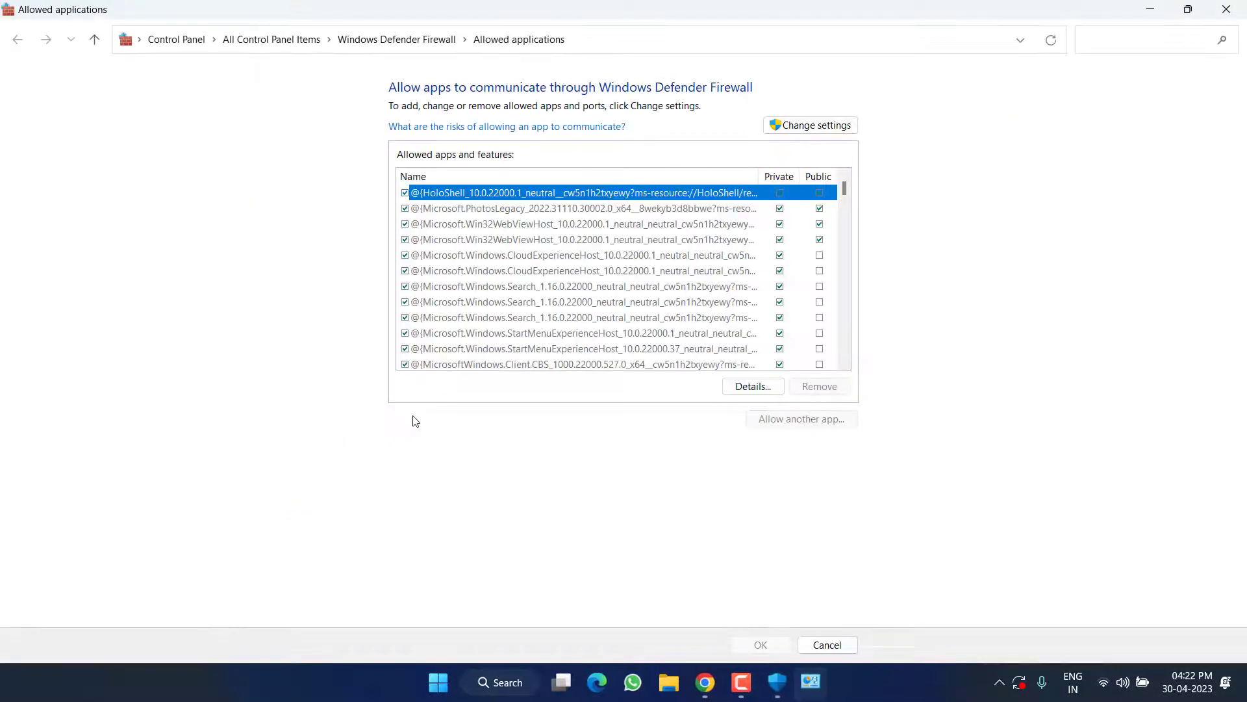
# - Unlock the allowed apps list and browse for another app to allow
pyautogui.click(813, 127)
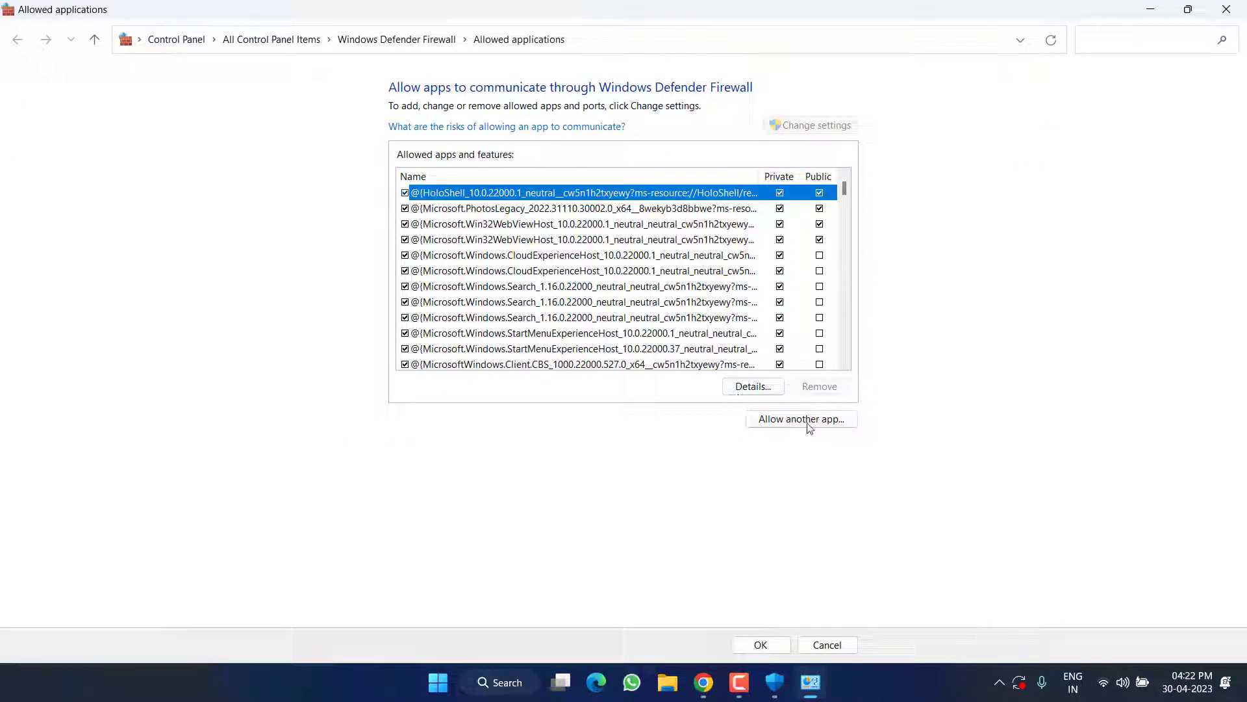
pyautogui.click(811, 424)
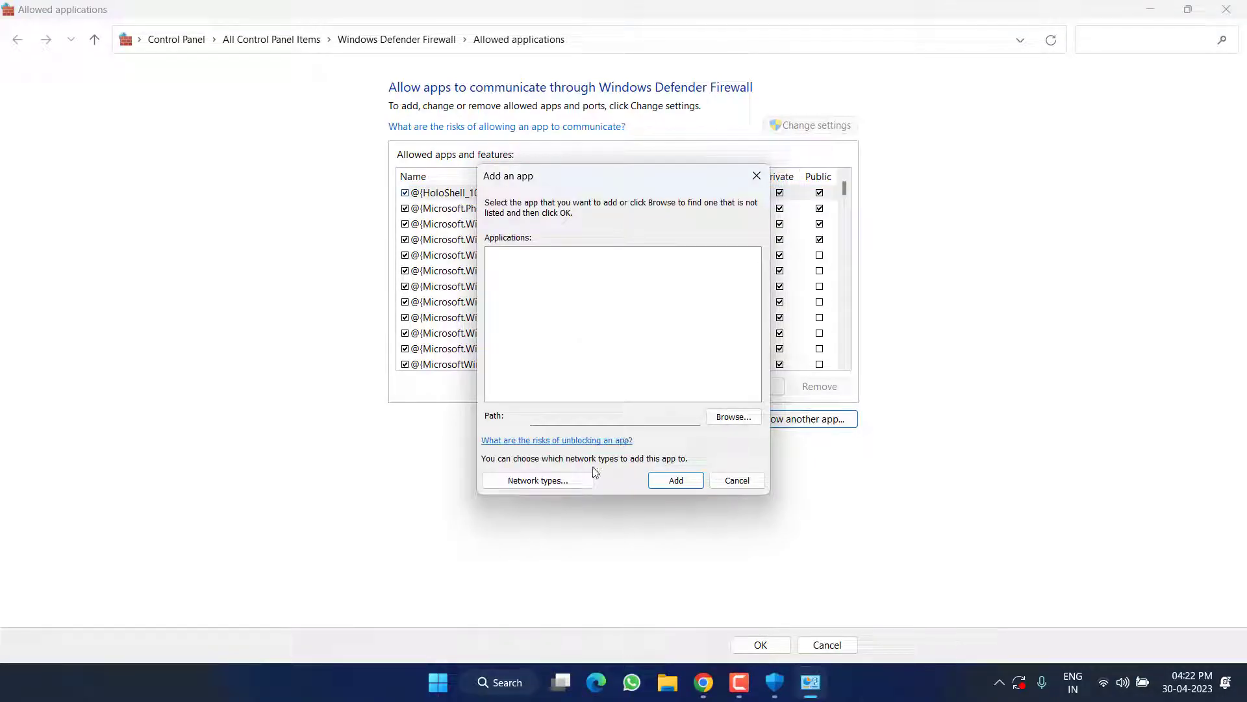
pyautogui.click(741, 422)
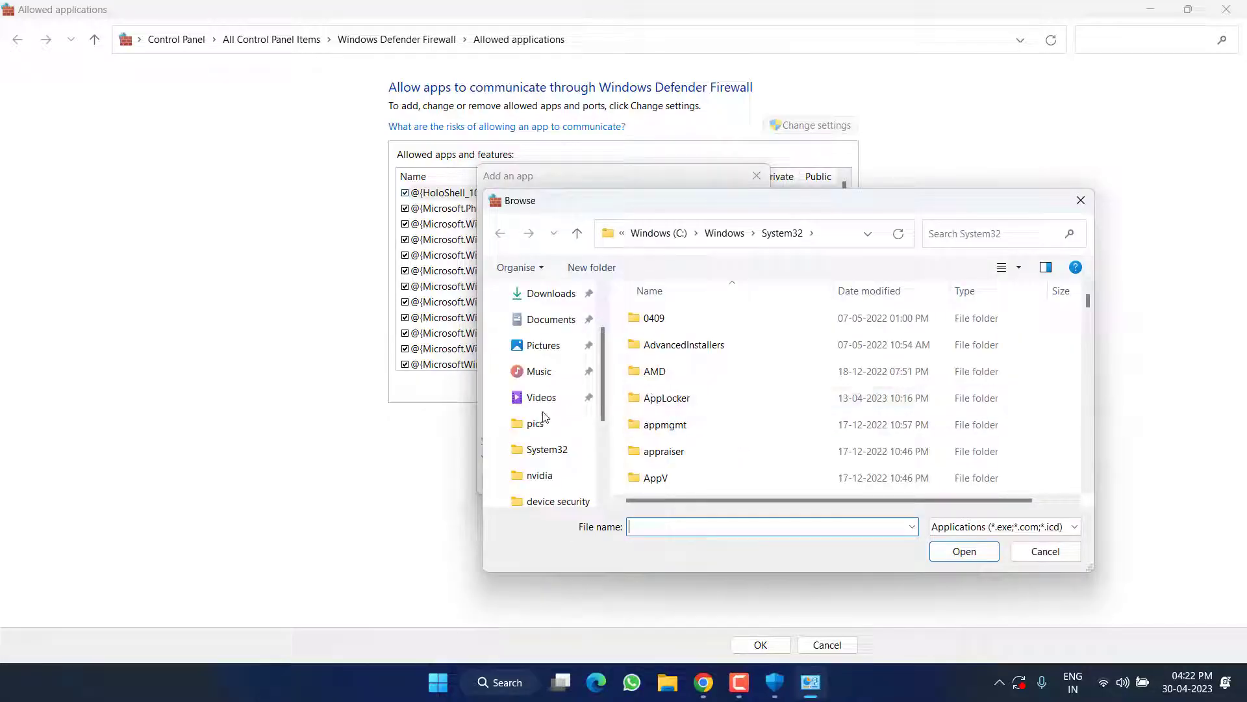
pyautogui.scroll(1, 526, 419)
pyautogui.scroll(-2, 526, 419)
pyautogui.click(539, 449)
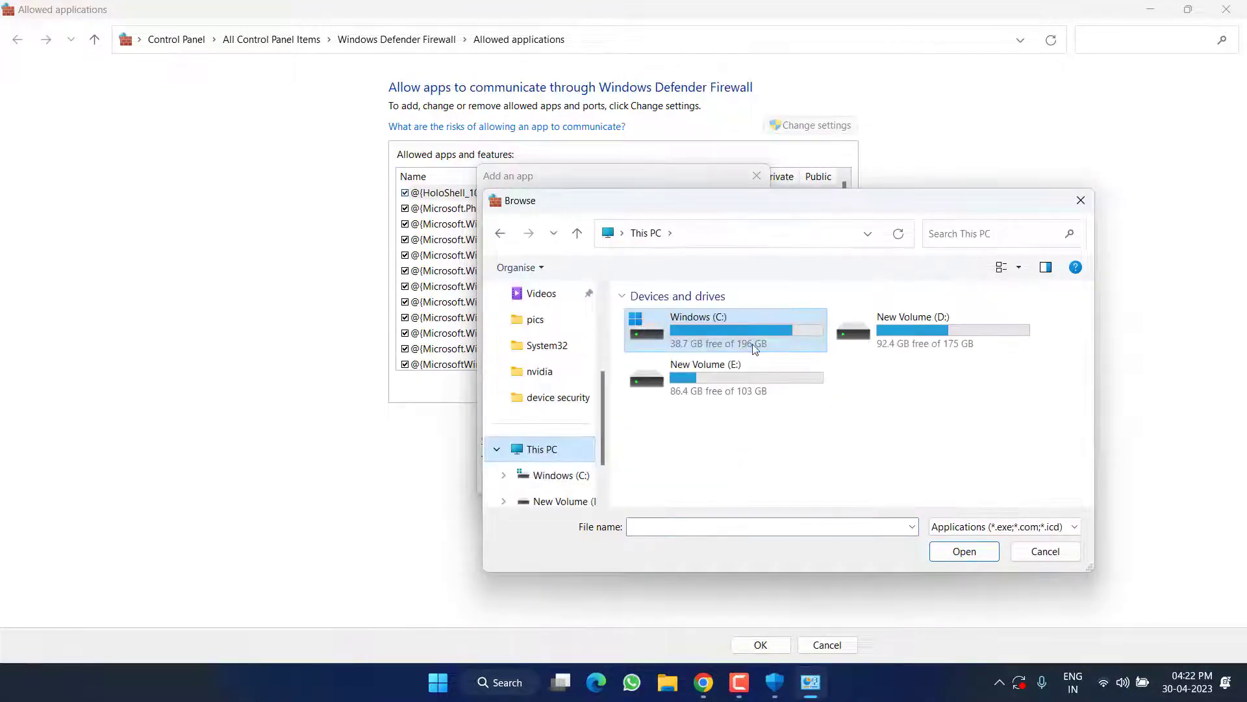
# - Select C:\Riot Games\VALORANT\live\VALORANT.exe so BootstrapPackagedGame is listed for adding
pyautogui.doubleClick(753, 349)
pyautogui.scroll(-3, 698, 458)
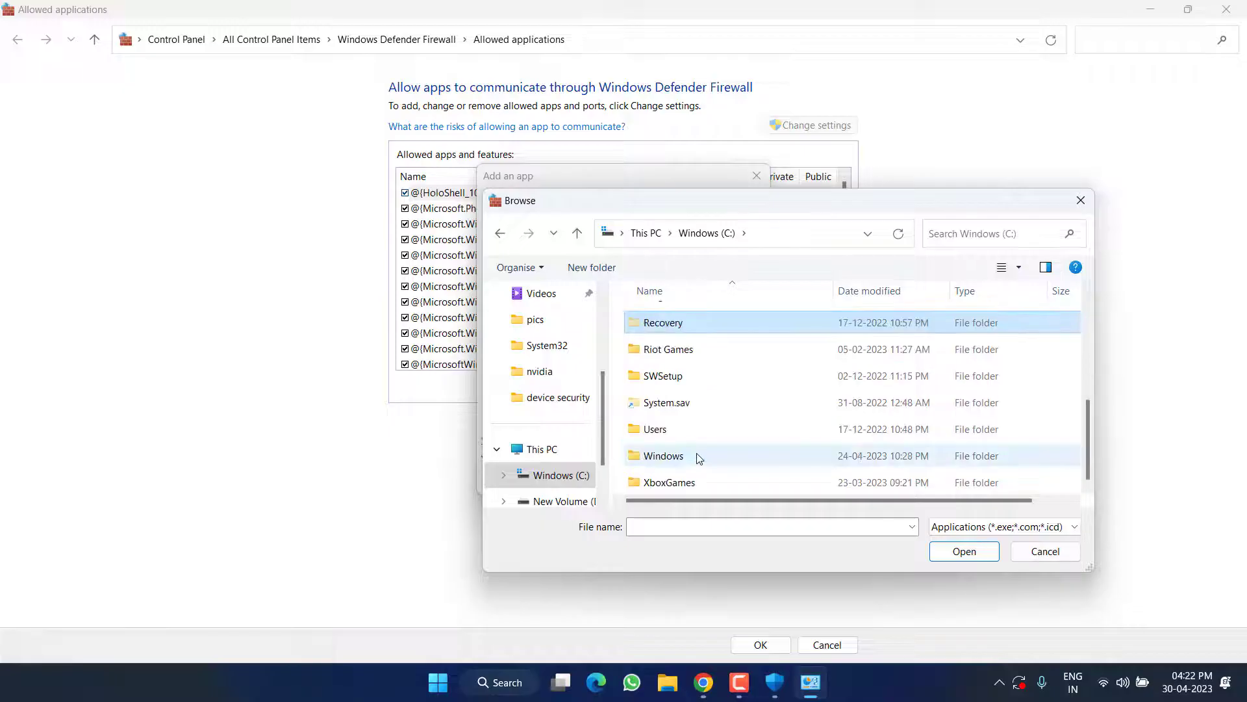
pyautogui.doubleClick(679, 354)
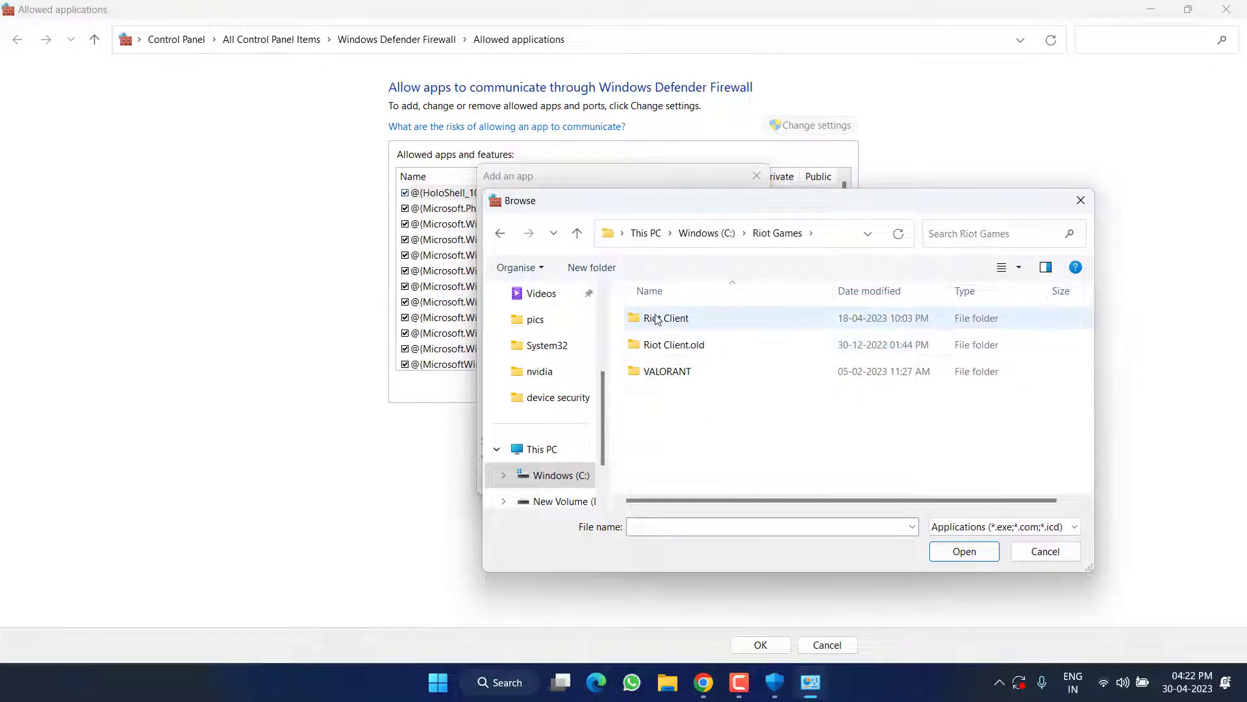
pyautogui.doubleClick(671, 373)
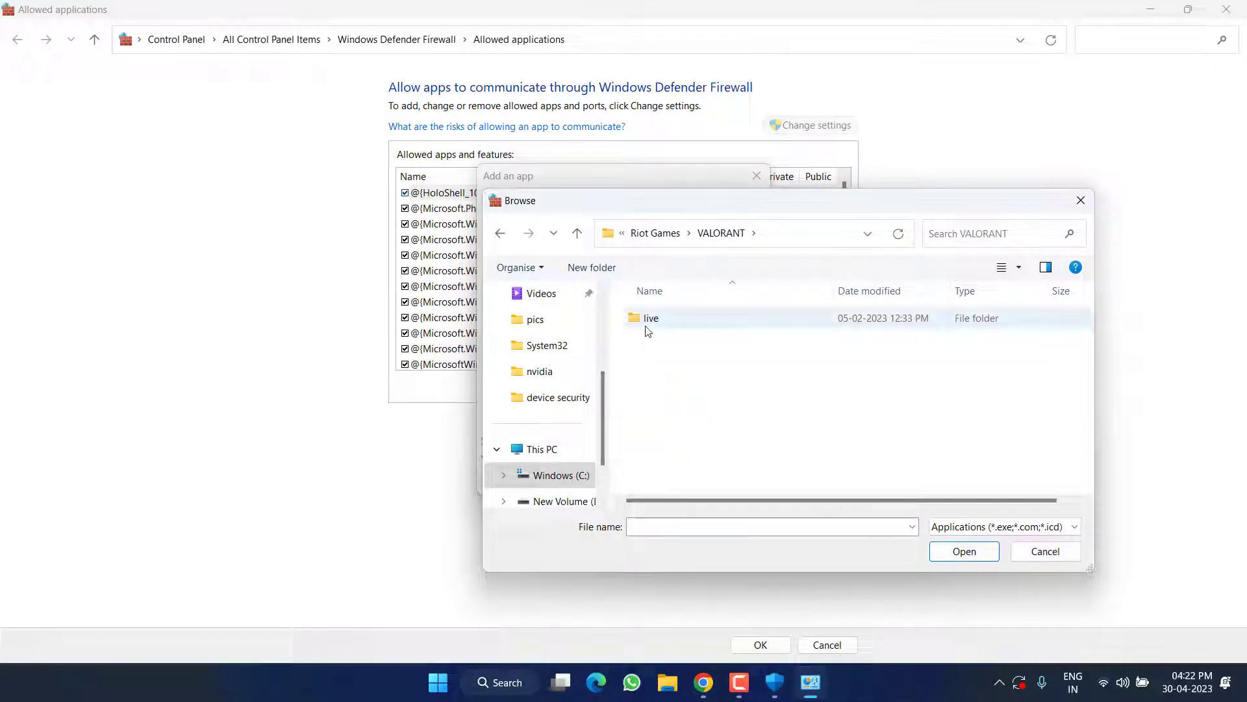
pyautogui.doubleClick(647, 325)
pyautogui.click(656, 373)
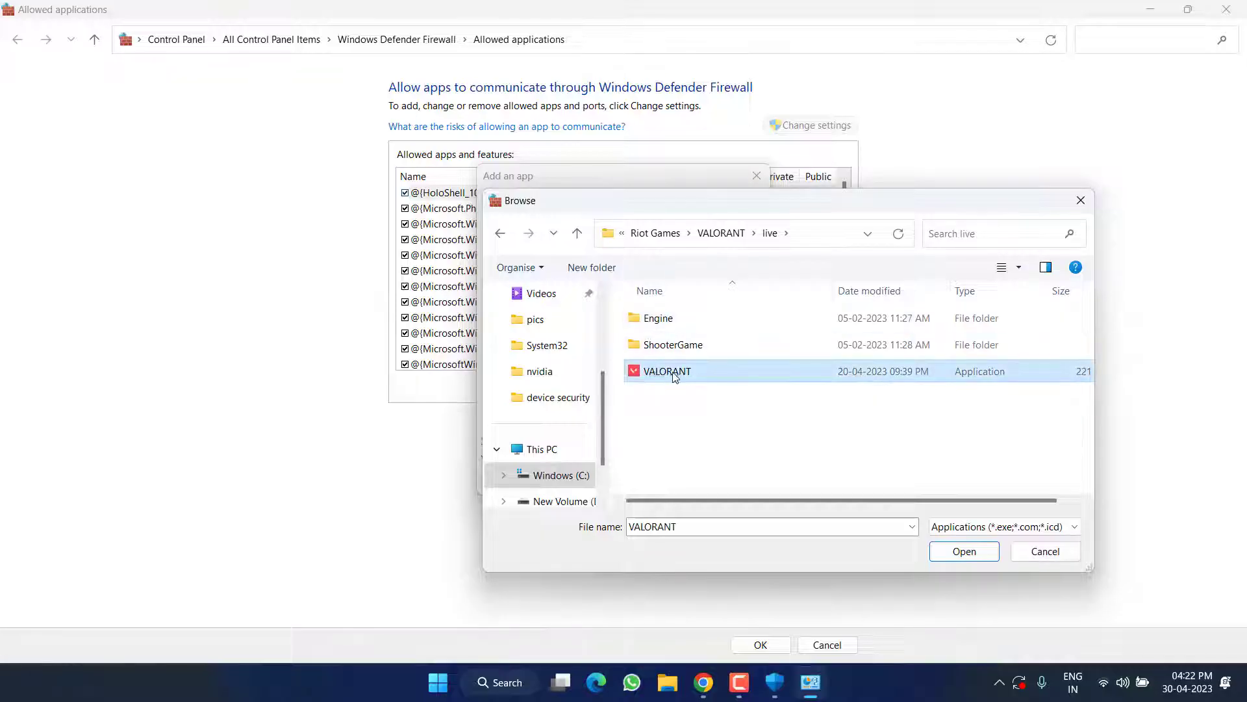
pyautogui.click(671, 374)
pyautogui.doubleClick(654, 376)
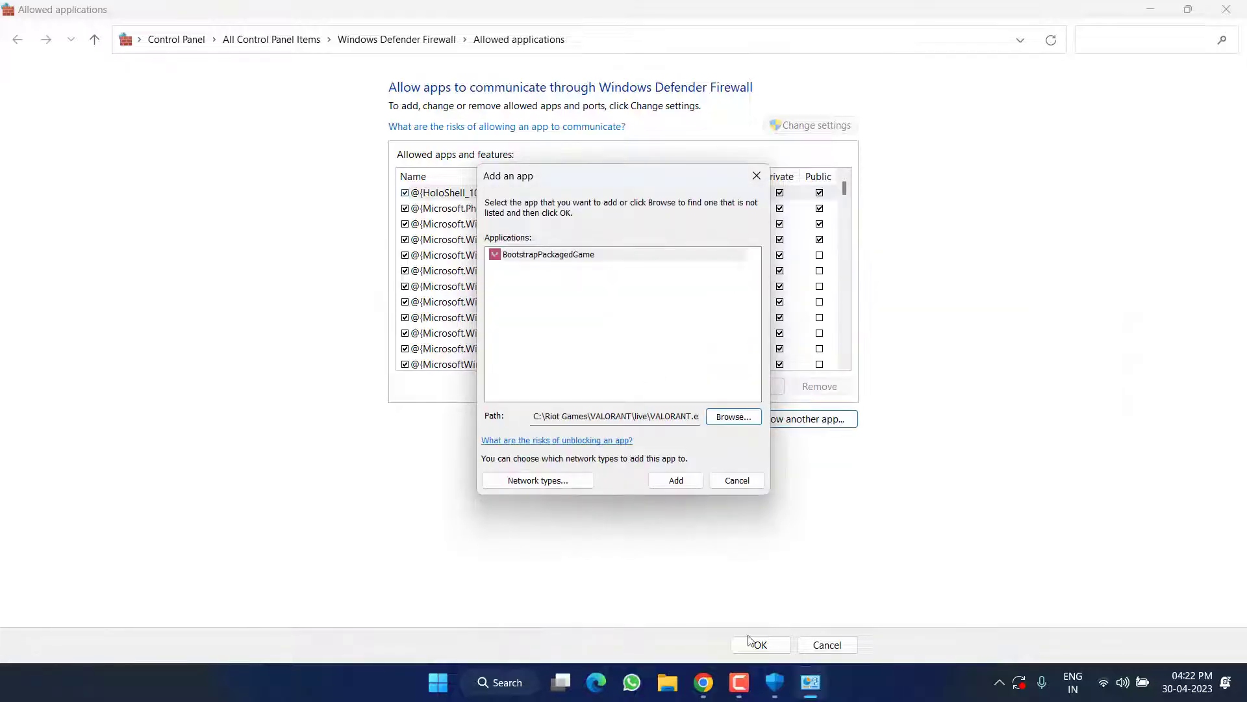
pyautogui.click(666, 479)
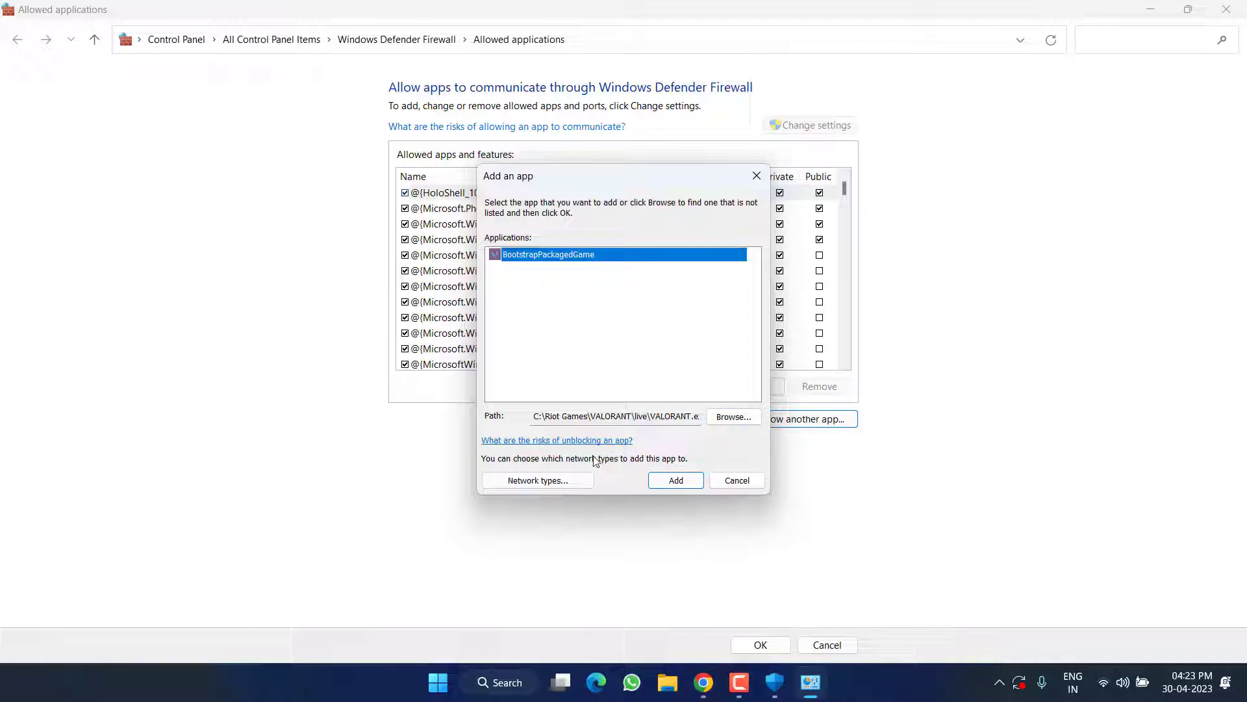
# - Browse to C:\Program Files\Riot Vanguard, choose vgc.exe and add Vanguard user-mode service
pyautogui.click(734, 416)
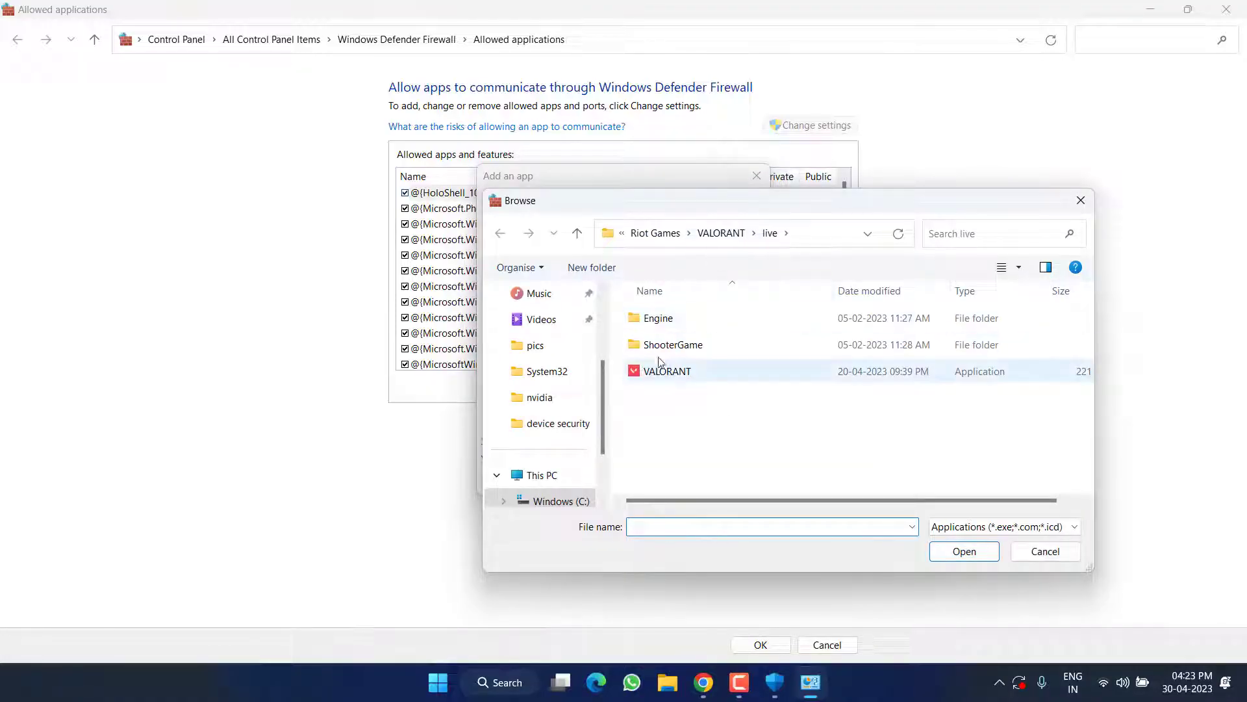
pyautogui.click(681, 235)
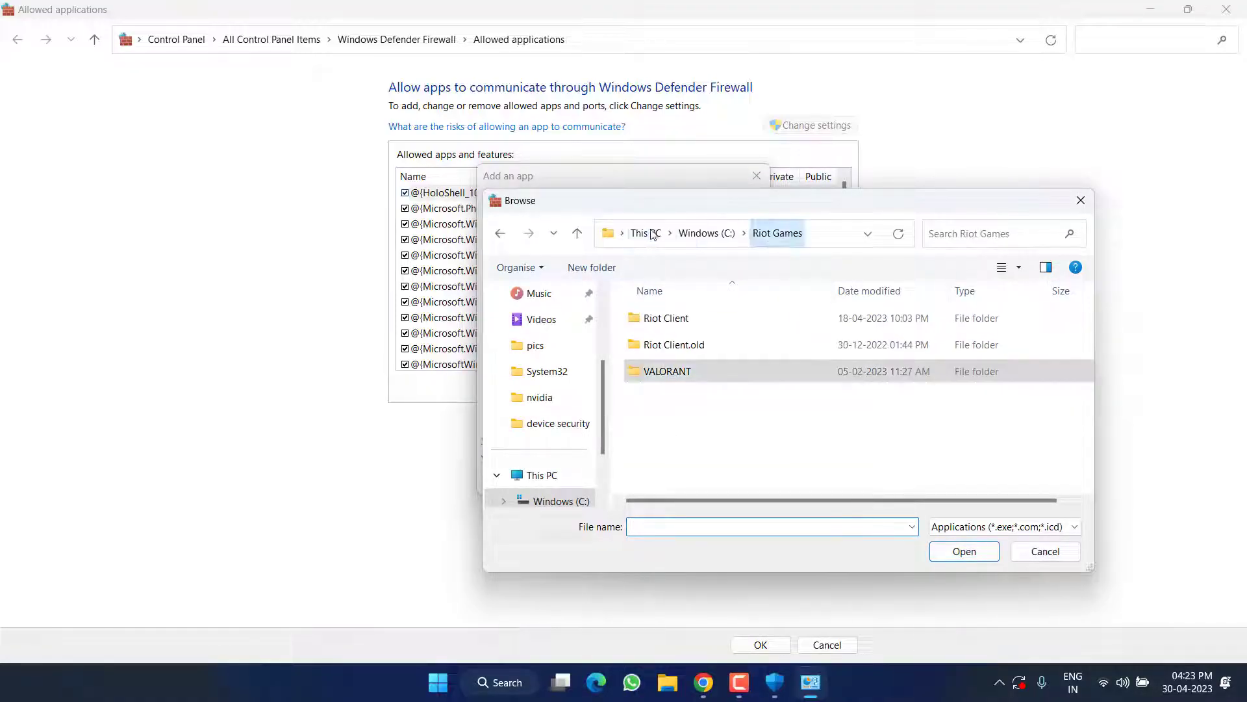
pyautogui.doubleClick(664, 320)
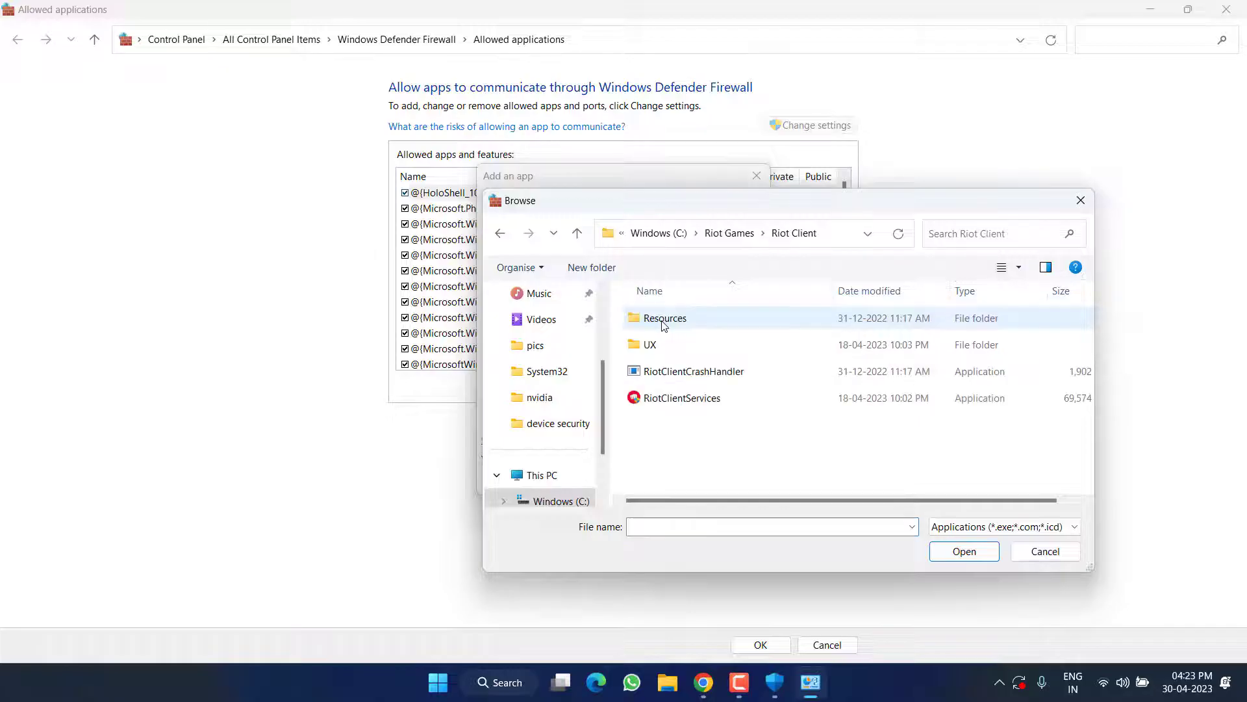
pyautogui.click(659, 400)
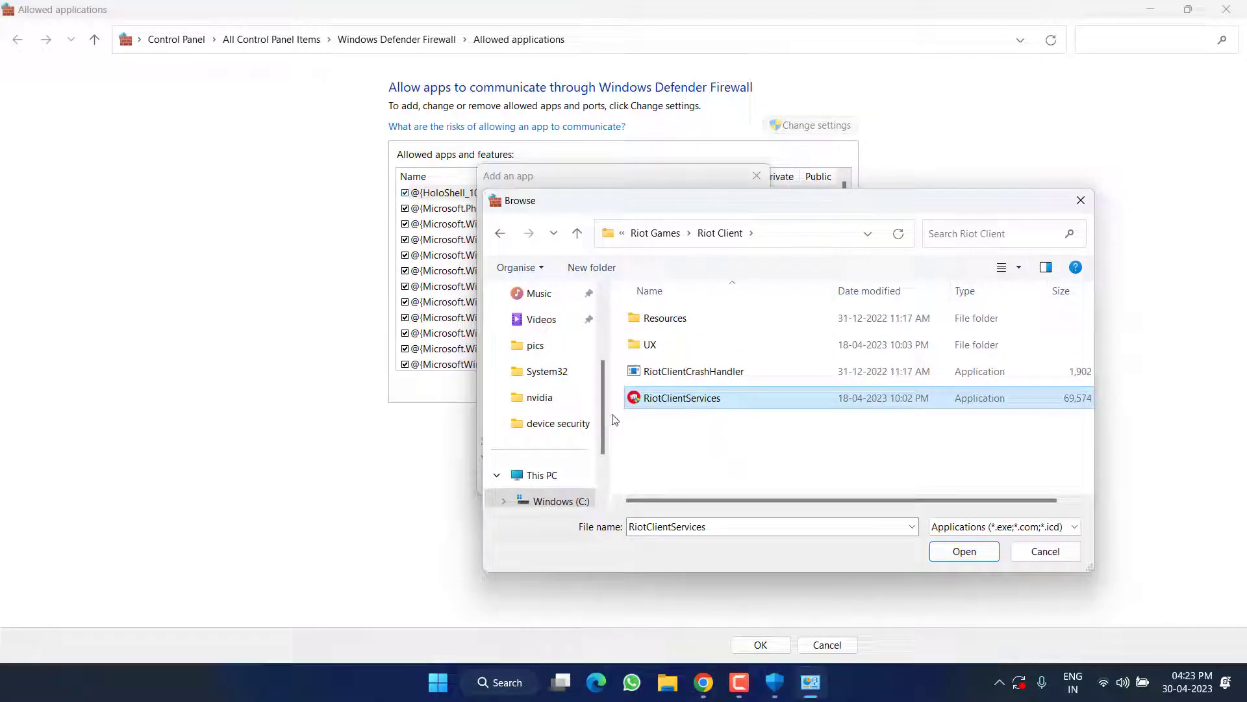
pyautogui.scroll(-2, 538, 423)
pyautogui.click(572, 453)
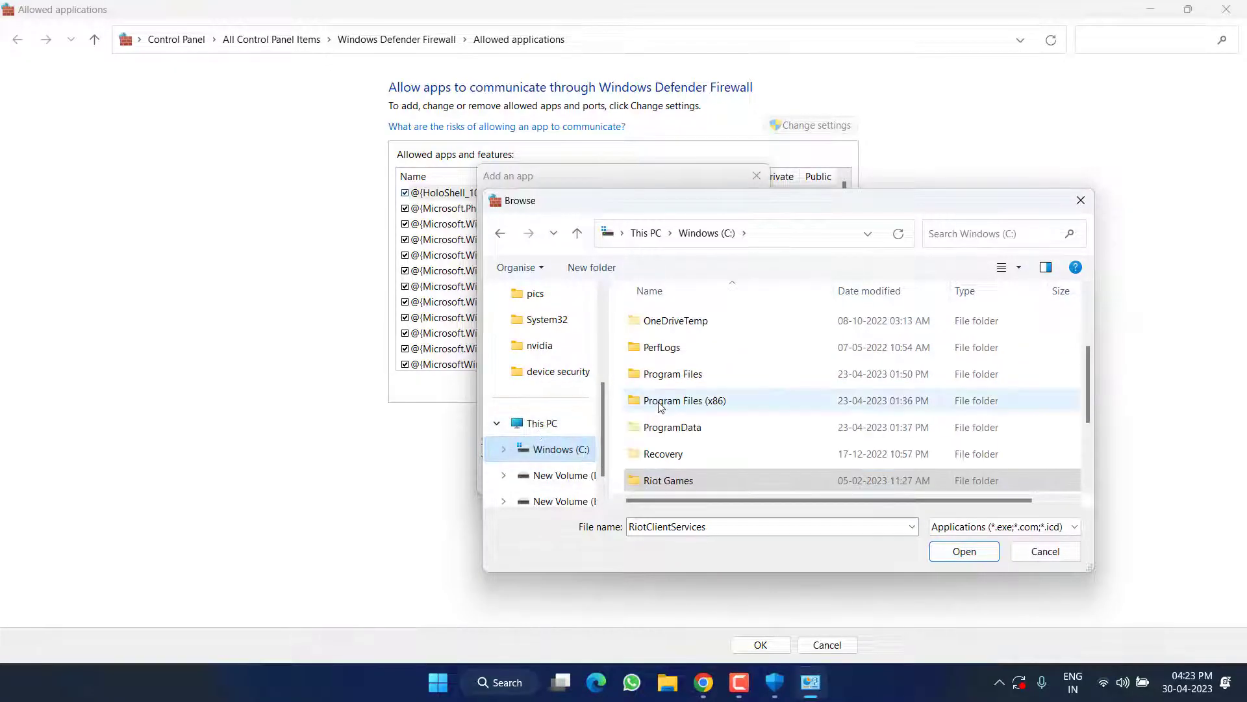
pyautogui.doubleClick(673, 376)
pyautogui.press('r')
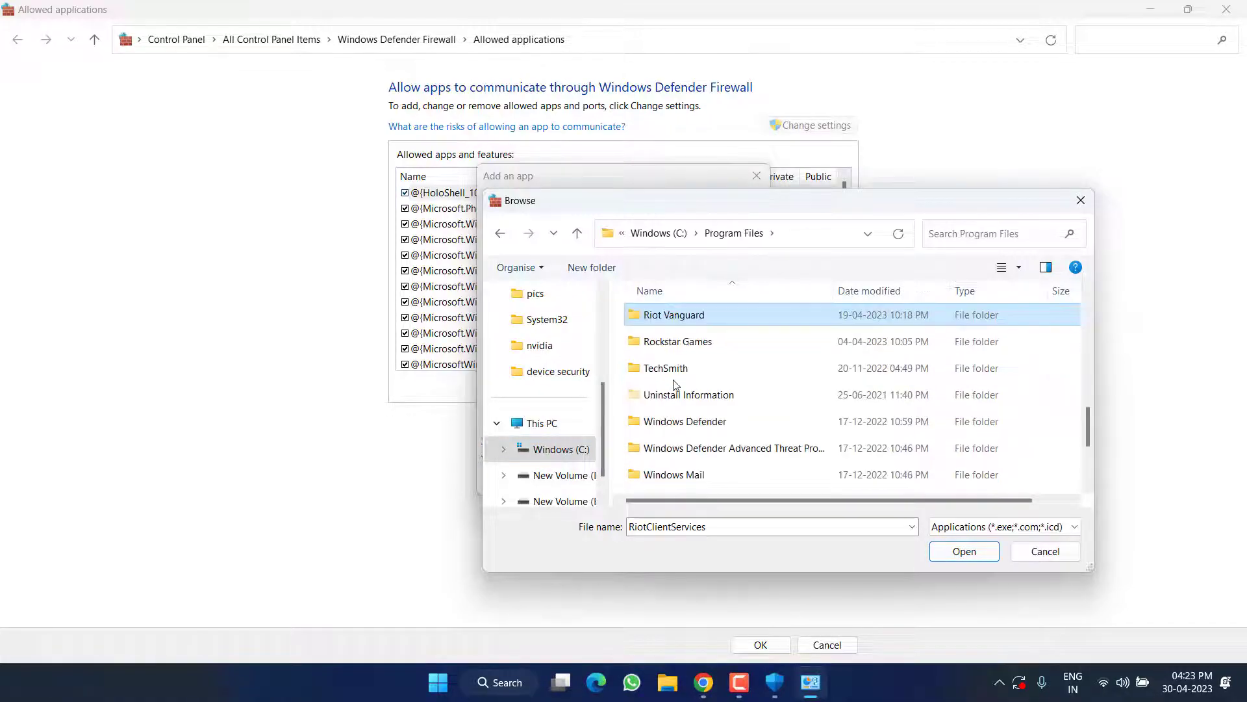
pyautogui.doubleClick(666, 315)
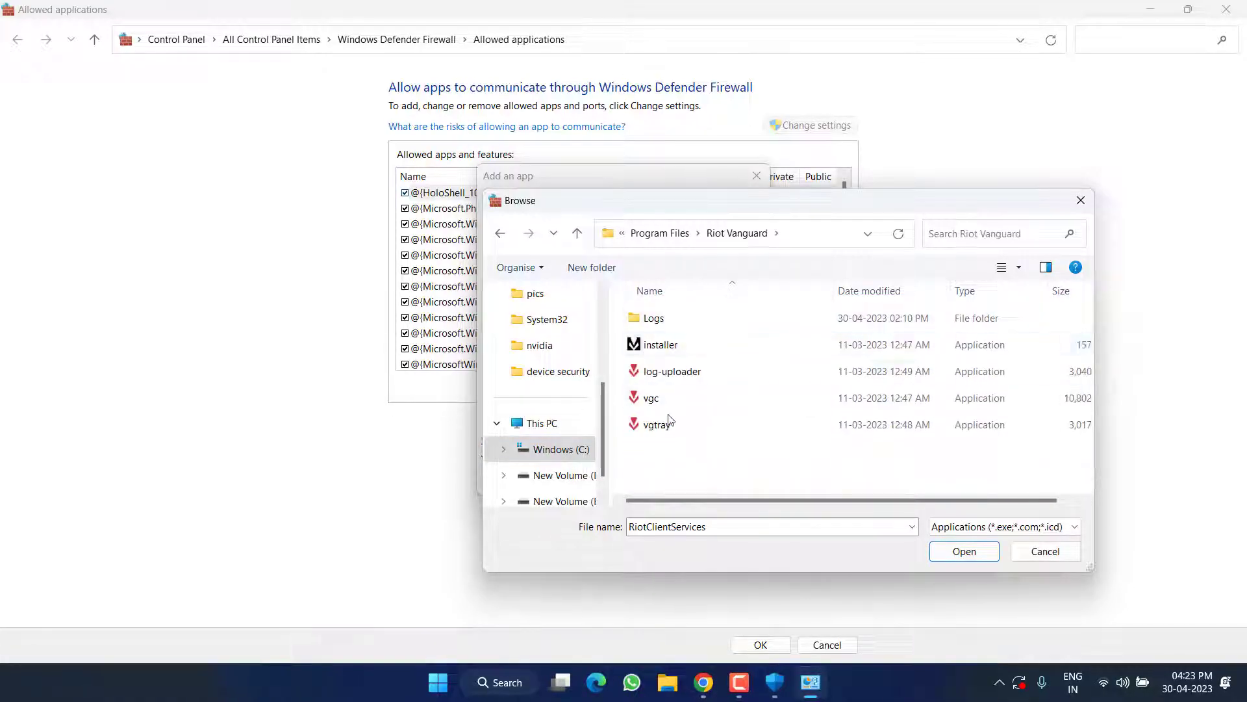
pyautogui.click(659, 399)
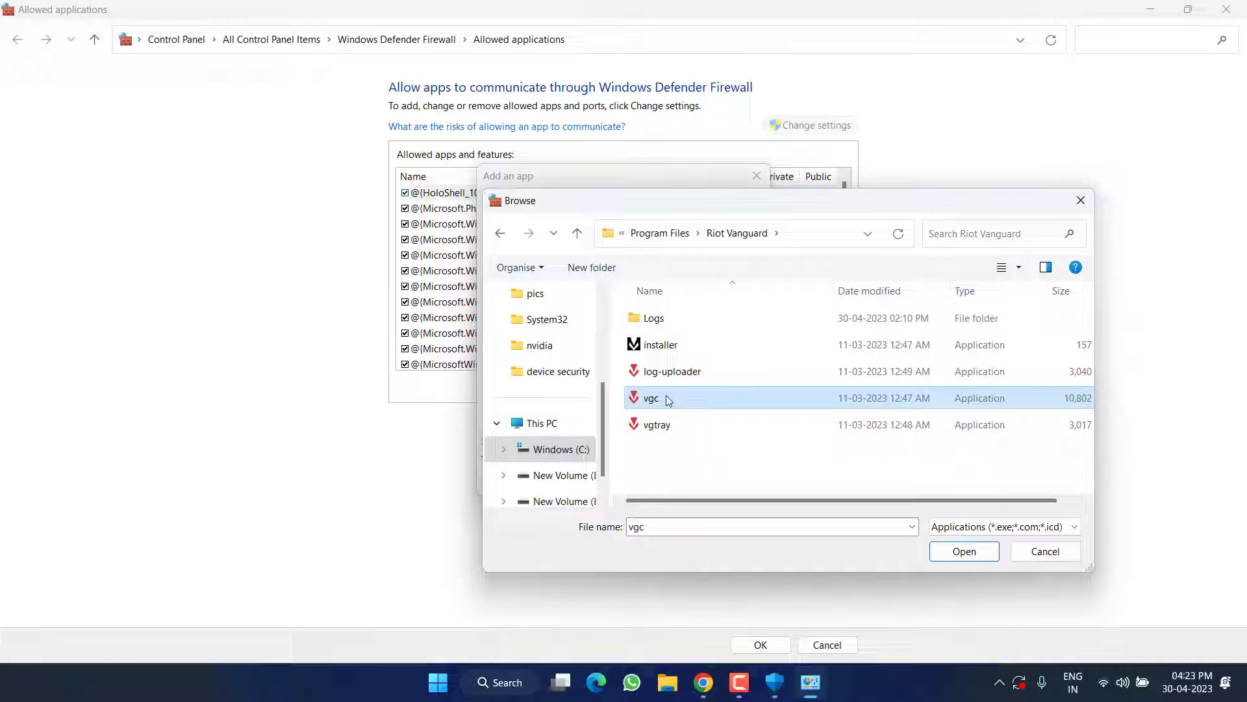
pyautogui.click(964, 551)
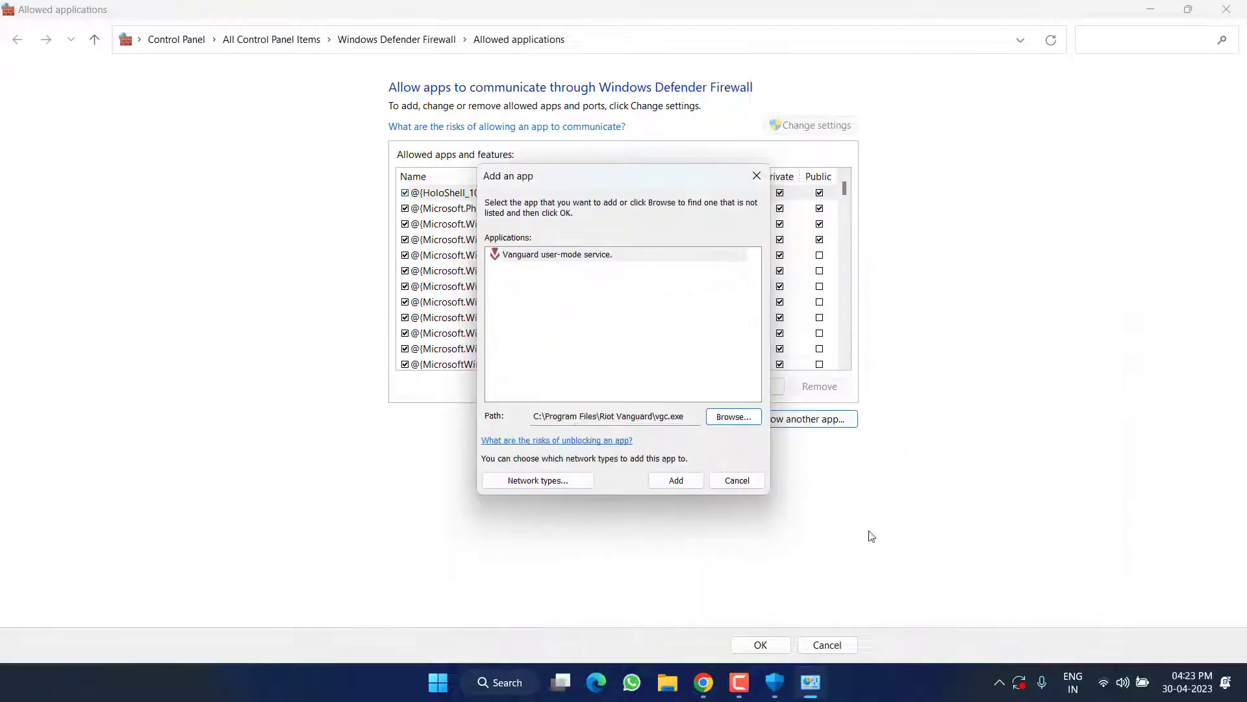
pyautogui.click(691, 478)
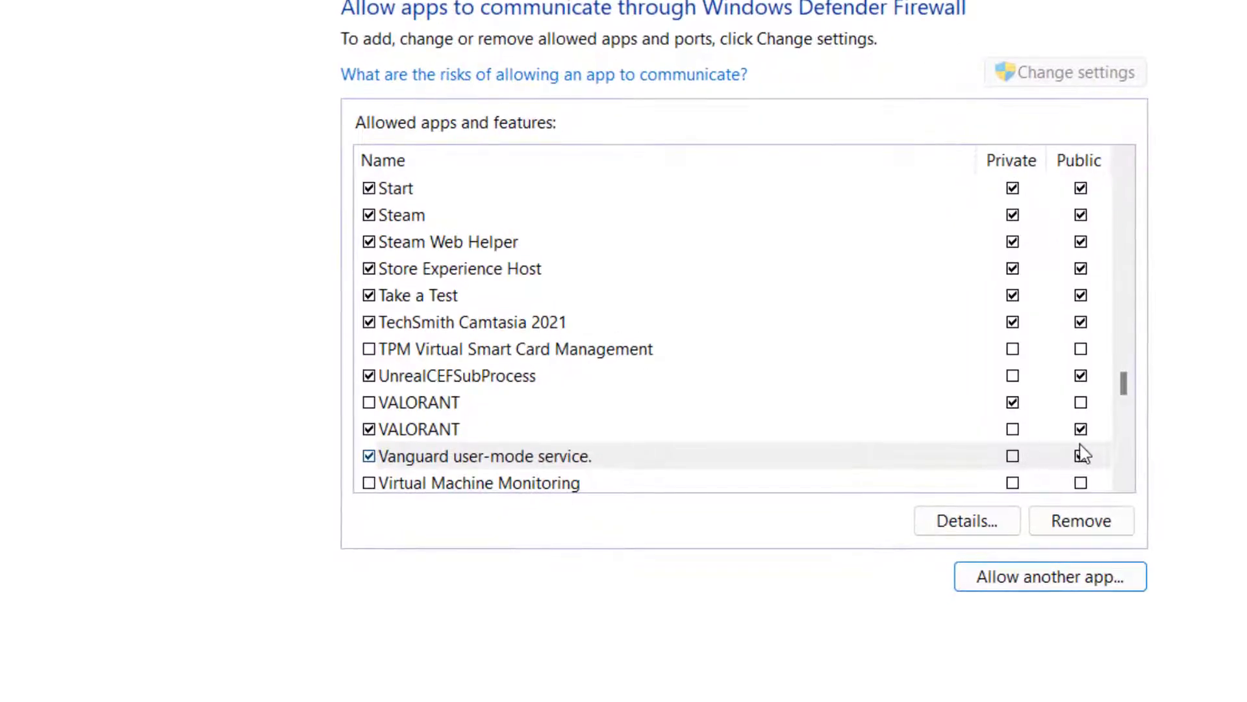
# - Tick Private for Vanguard user-mode service, save with OK and close Windows Security
pyautogui.click(1014, 456)
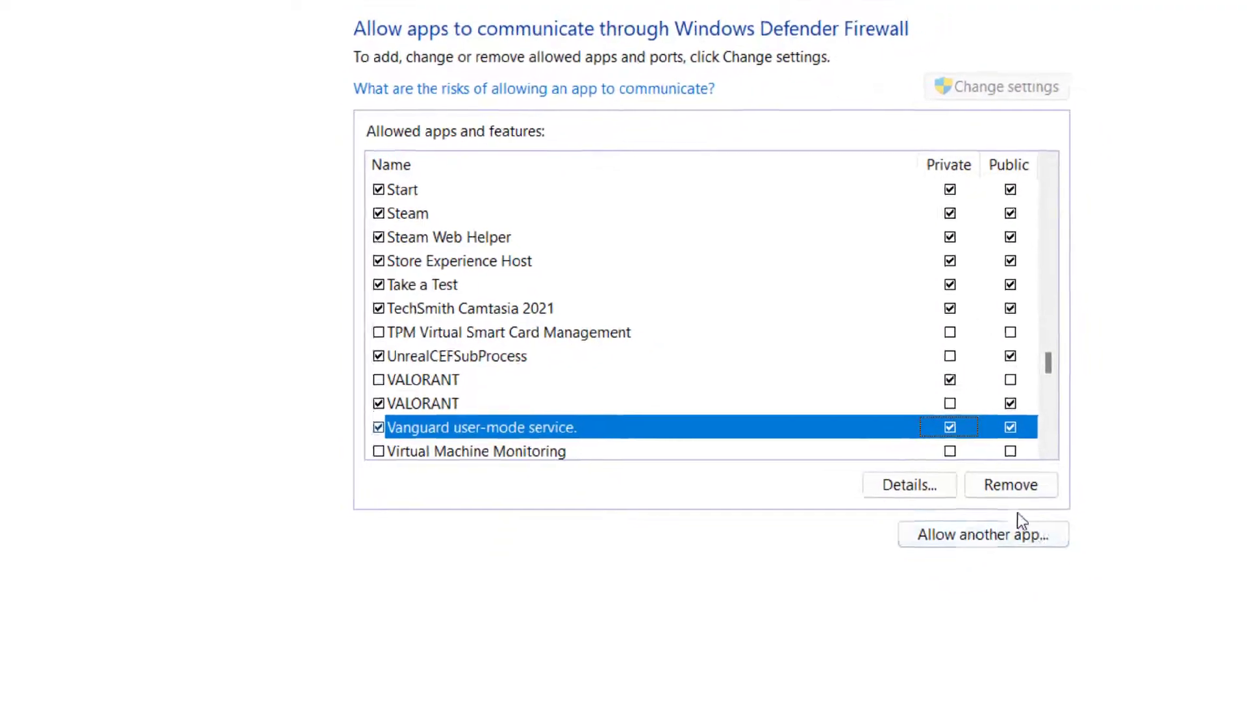
pyautogui.click(757, 646)
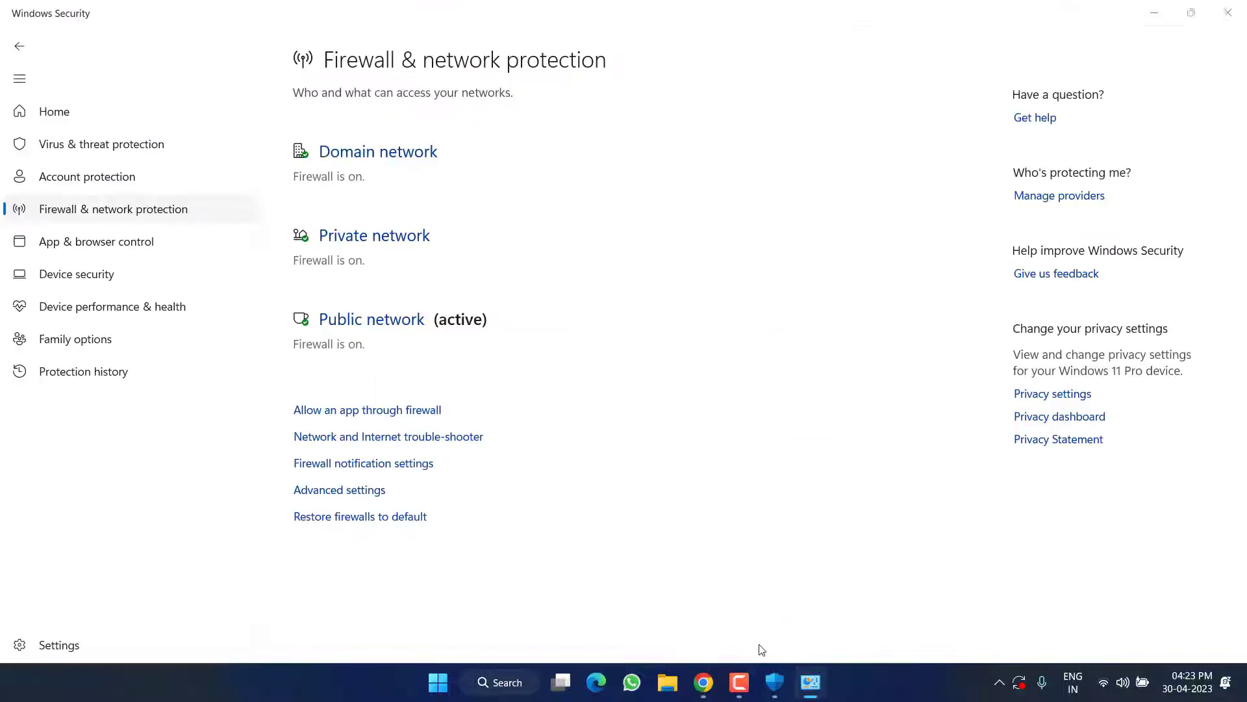
pyautogui.hotkey('alt', 'F4')
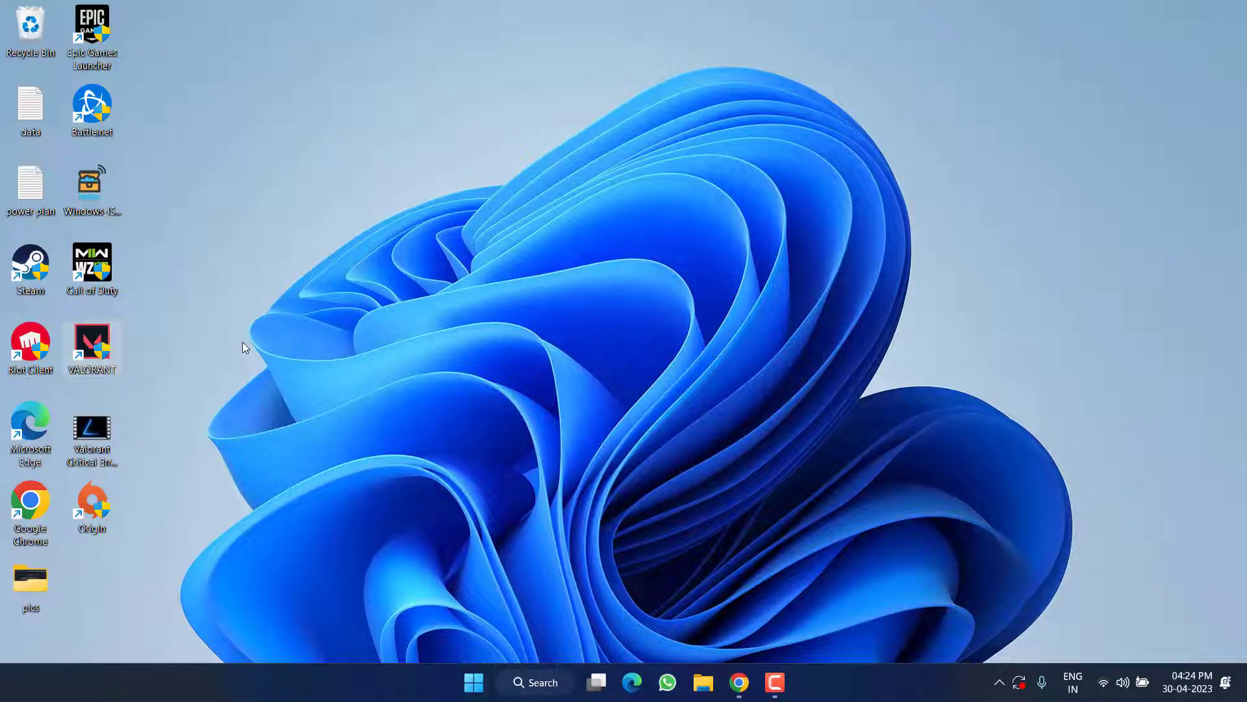
# - Go to Settings > Apps > Optional features and open More Windows features
pyautogui.press('super+i')
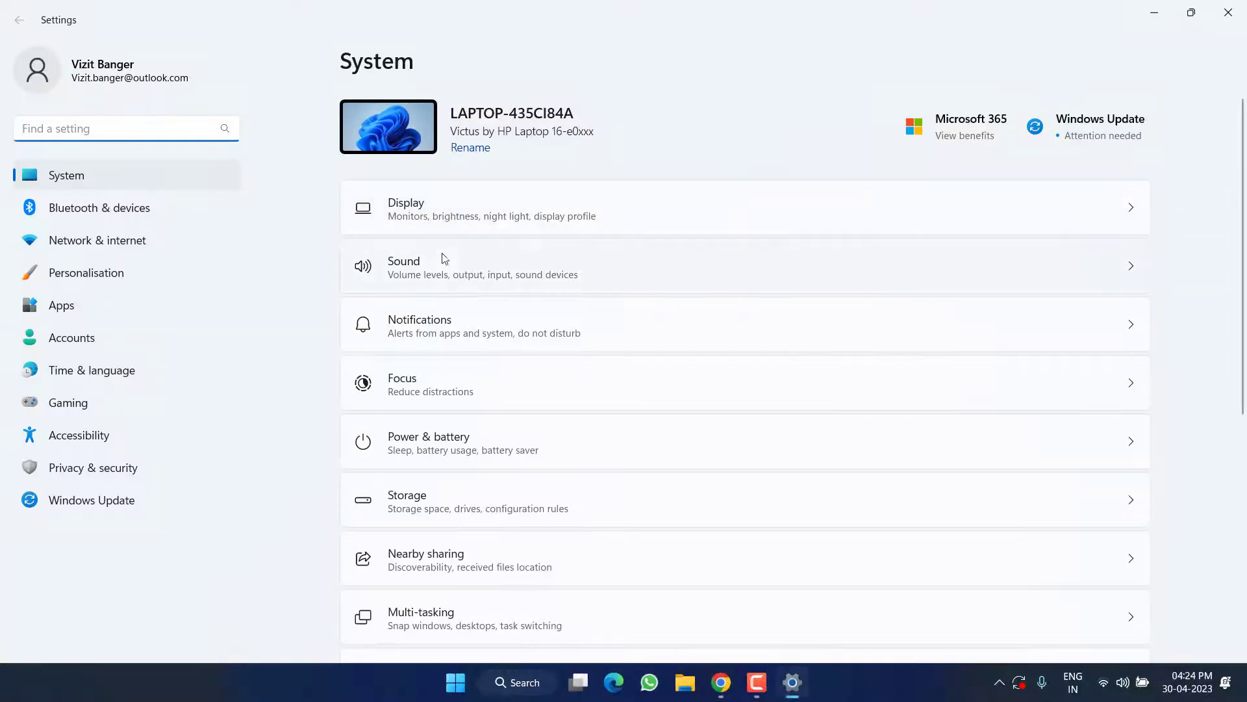
pyautogui.click(65, 311)
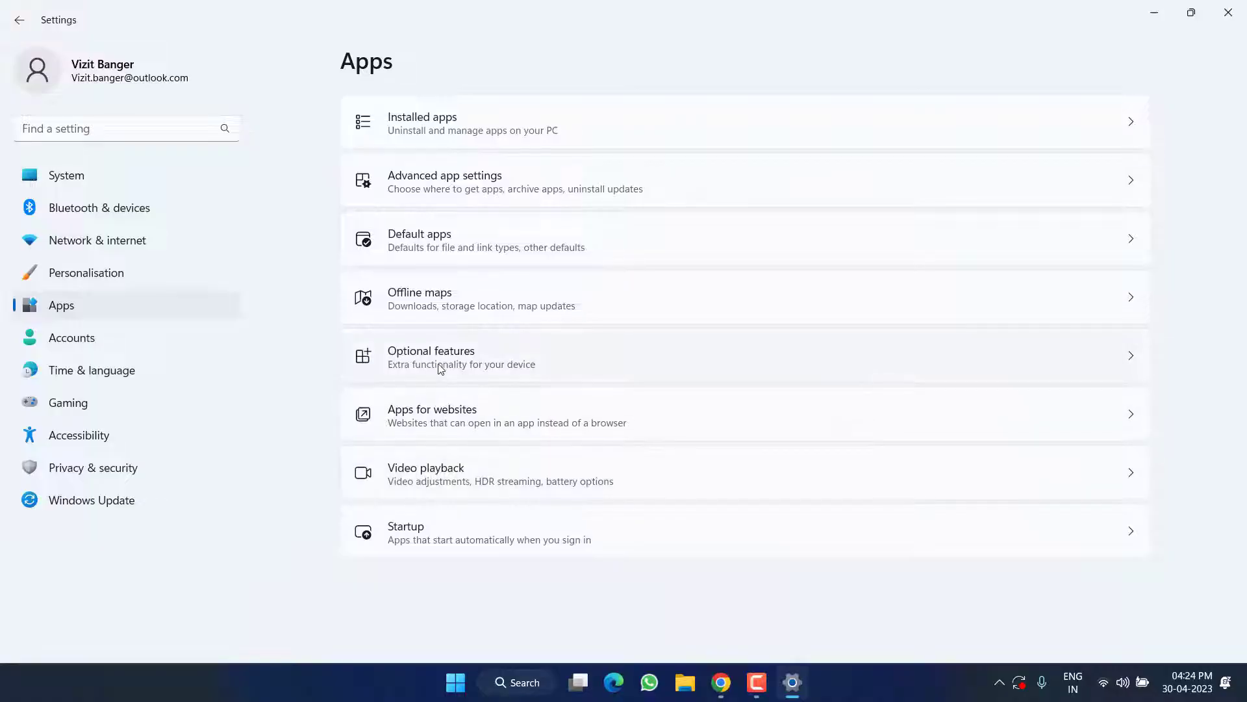
pyautogui.click(492, 370)
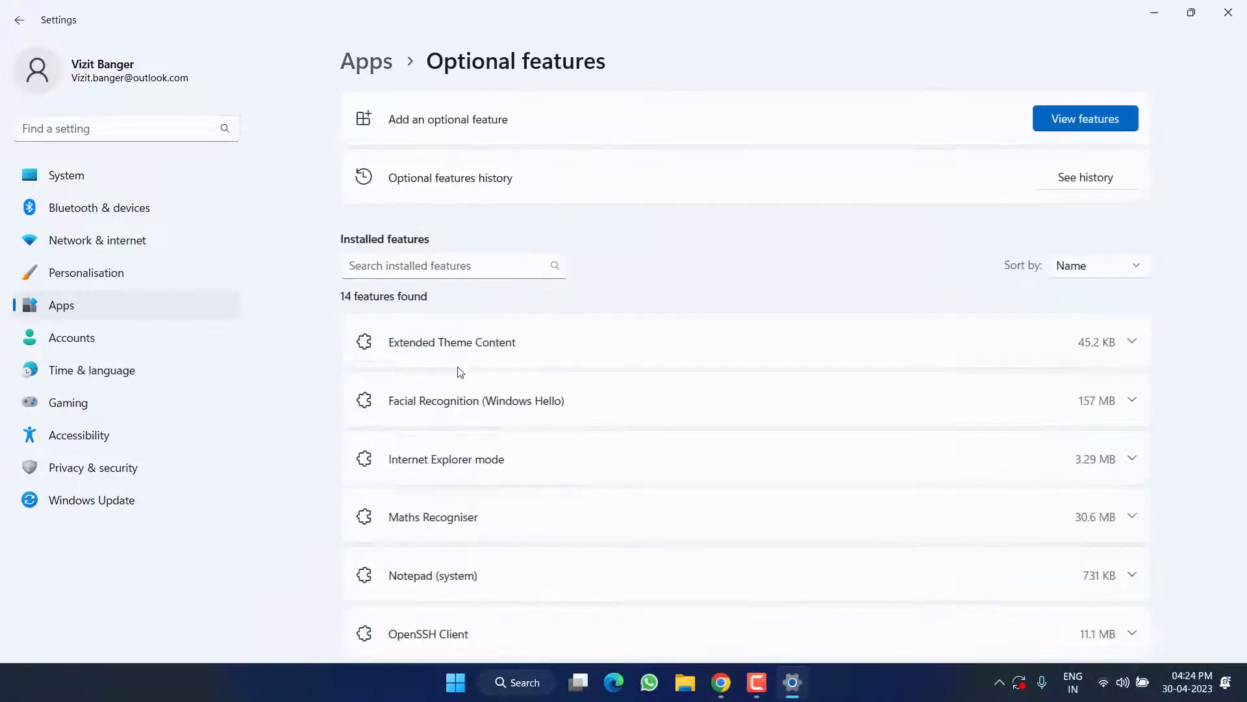
pyautogui.scroll(-10, 460, 371)
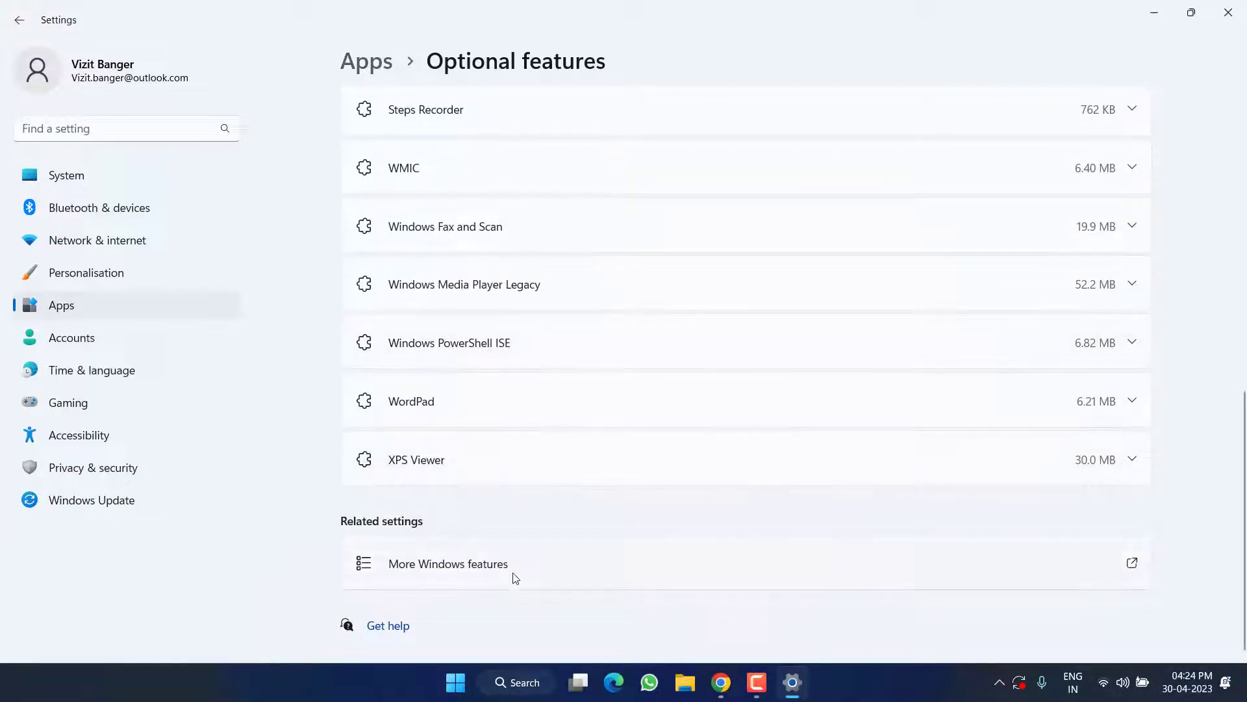
pyautogui.click(494, 565)
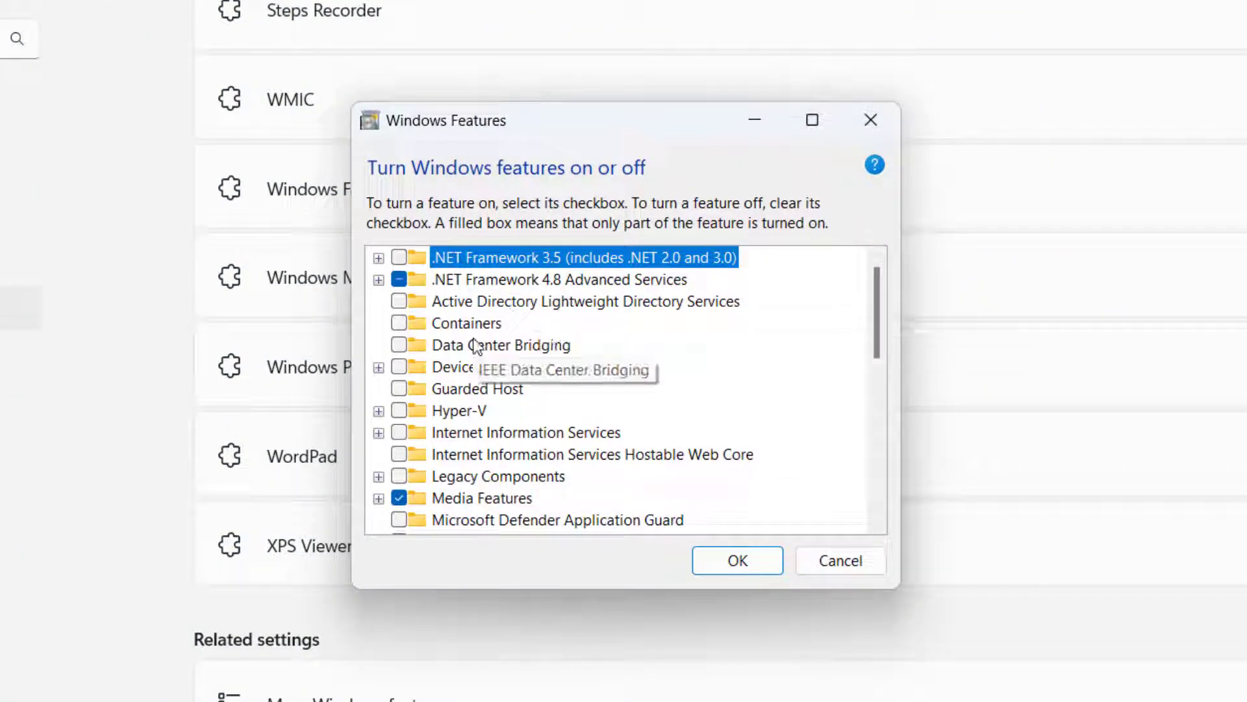
# - Toggle Virtual Machine Platform and Windows Hypervisor Platform on, then back off
pyautogui.press('v')
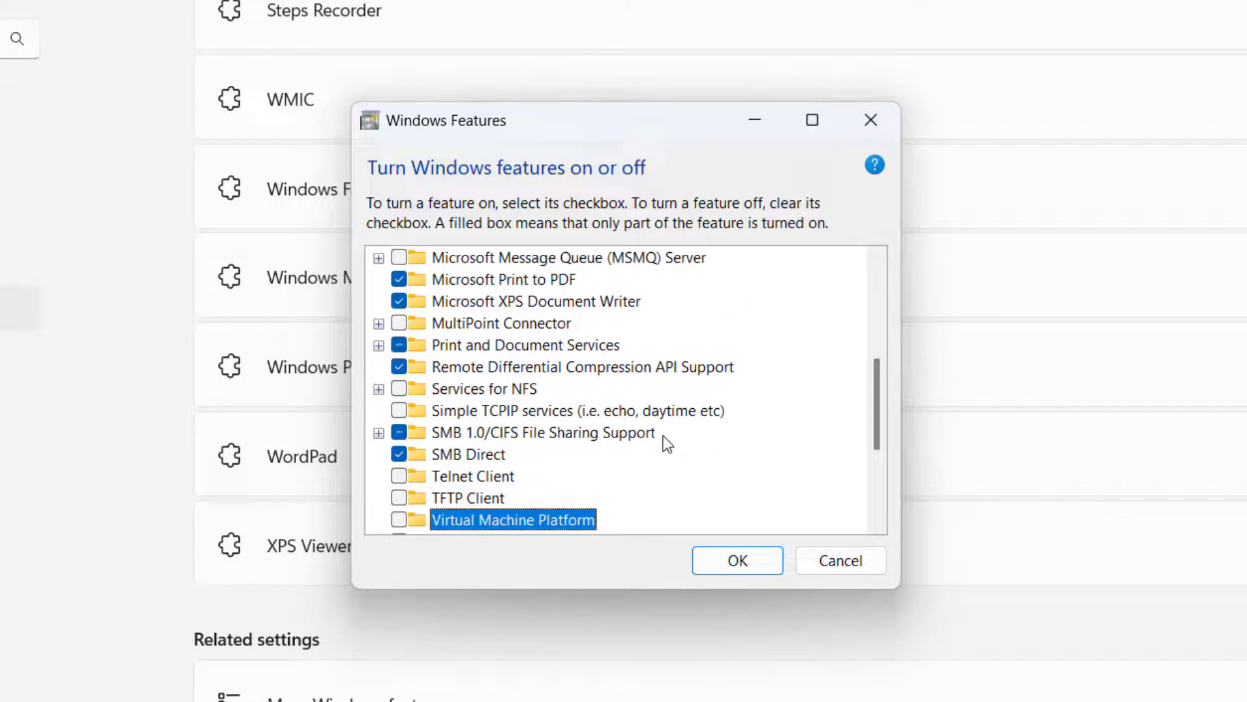
pyautogui.scroll(-3, 663, 435)
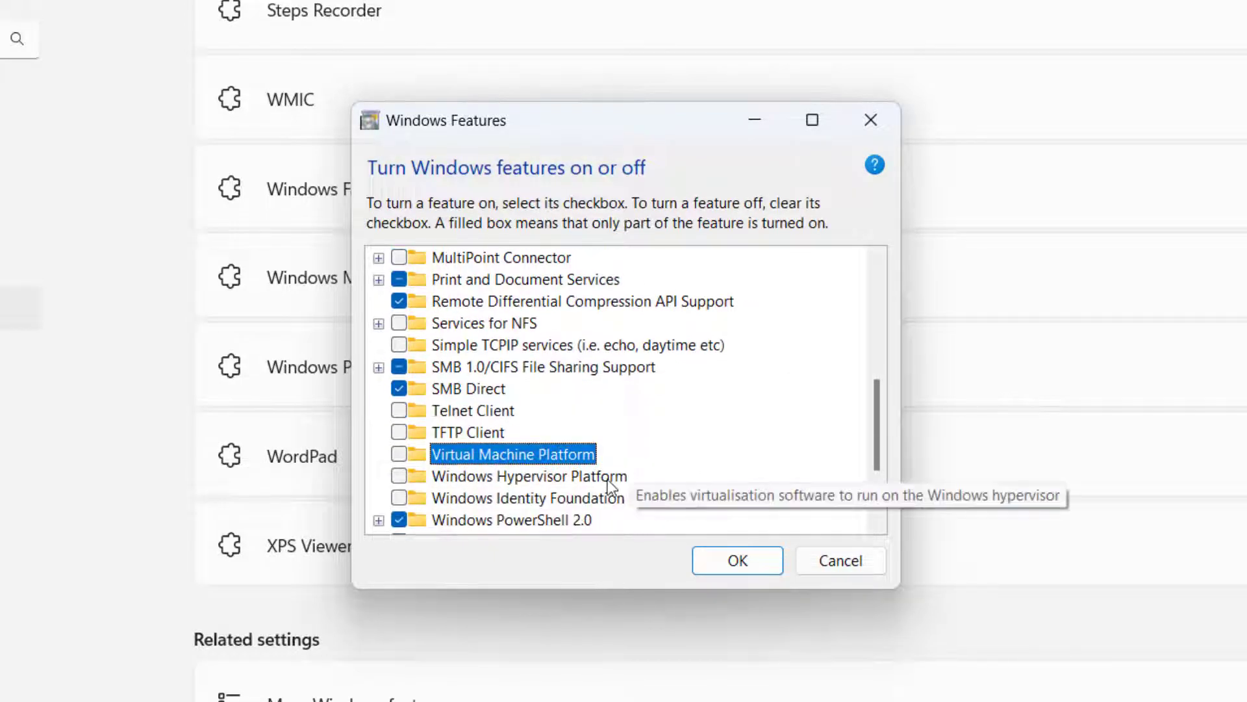
pyautogui.click(399, 454)
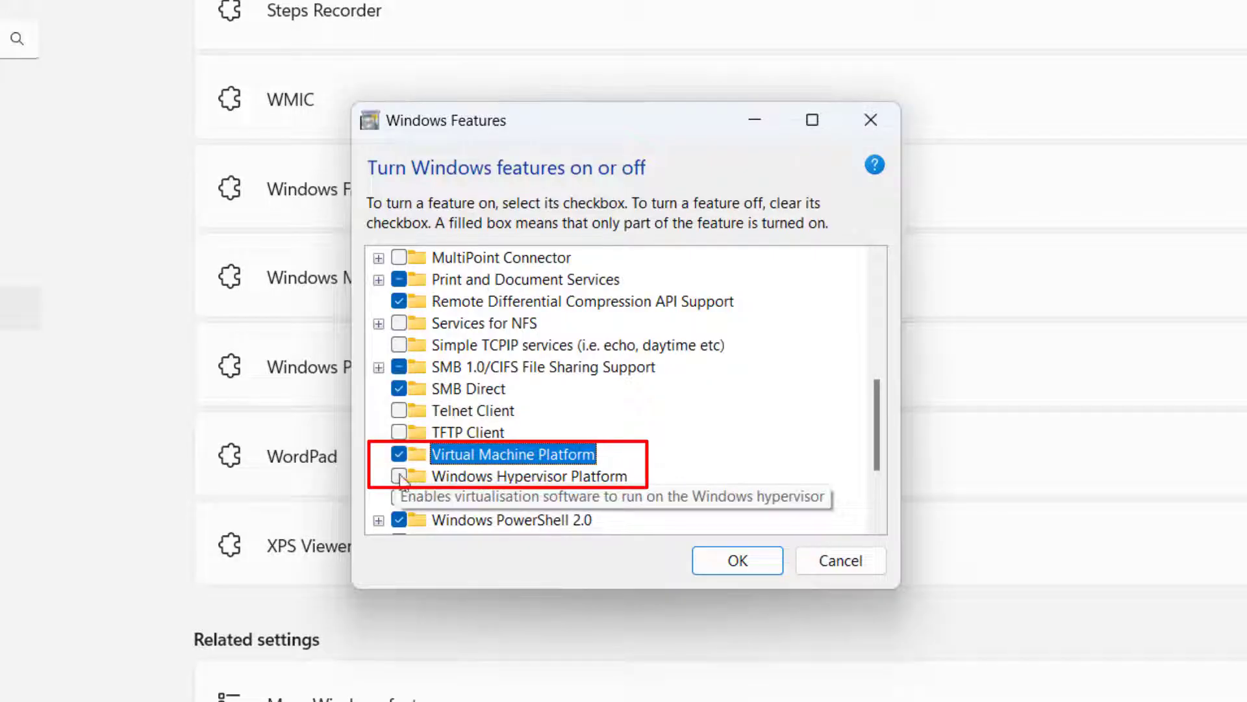
pyautogui.click(400, 476)
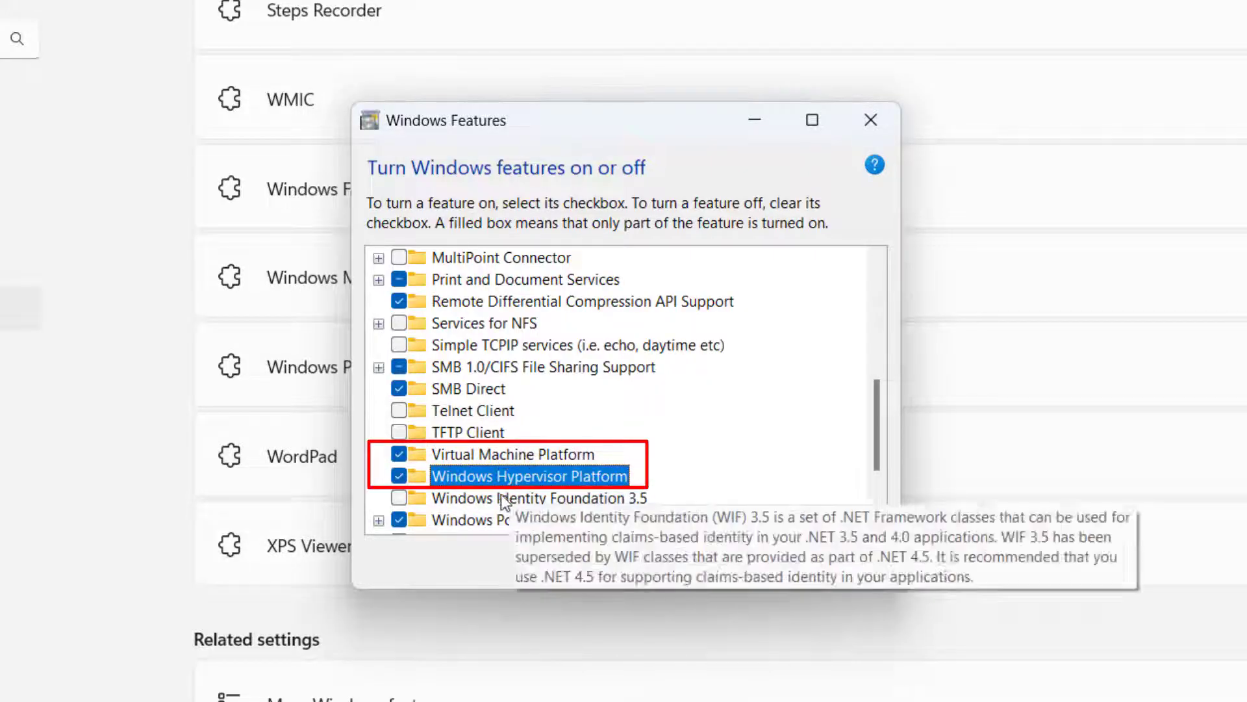
pyautogui.click(399, 453)
pyautogui.click(400, 476)
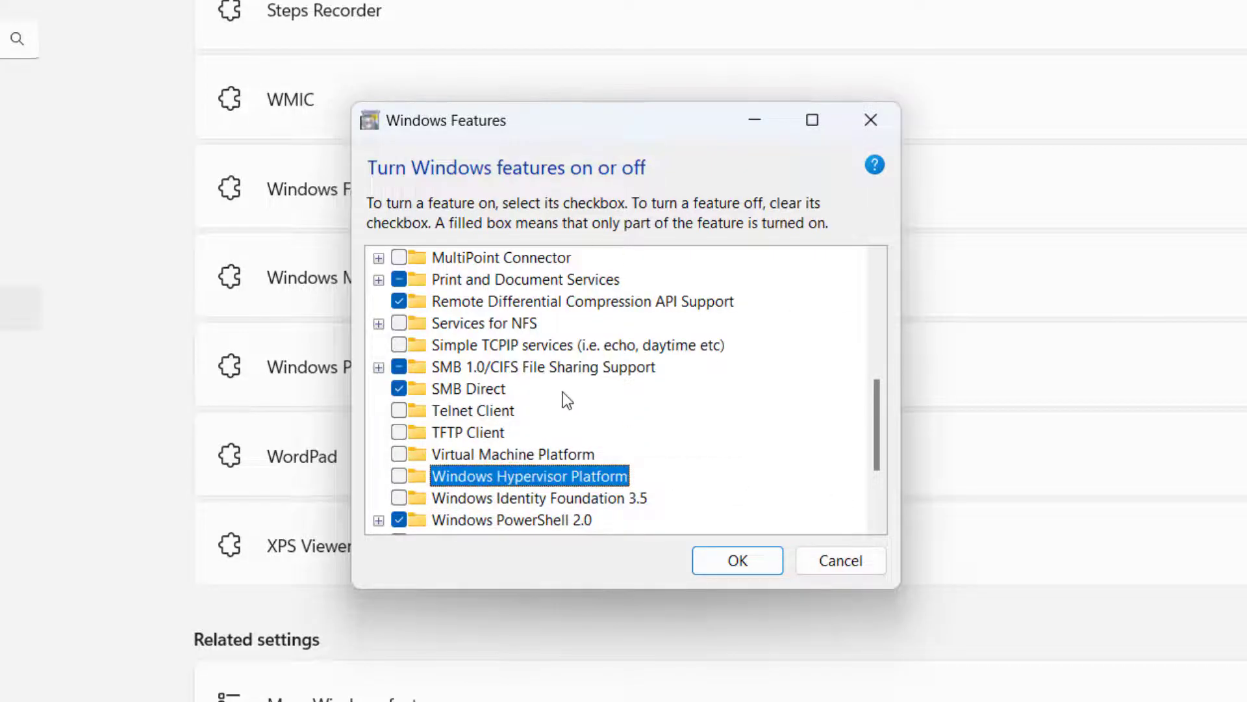
# - Toggle Microsoft Defender Application Guard on and off, then confirm with OK
pyautogui.press('Up')
pyautogui.press('Up')
pyautogui.press('Up')
pyautogui.press('Up')
pyautogui.press('Up')
pyautogui.press('Up')
pyautogui.press('Up')
pyautogui.press('Up')
pyautogui.press('Up')
pyautogui.press('Up')
pyautogui.press('Up')
pyautogui.press('Up')
pyautogui.press('Up')
pyautogui.press('Up')
pyautogui.press('Up')
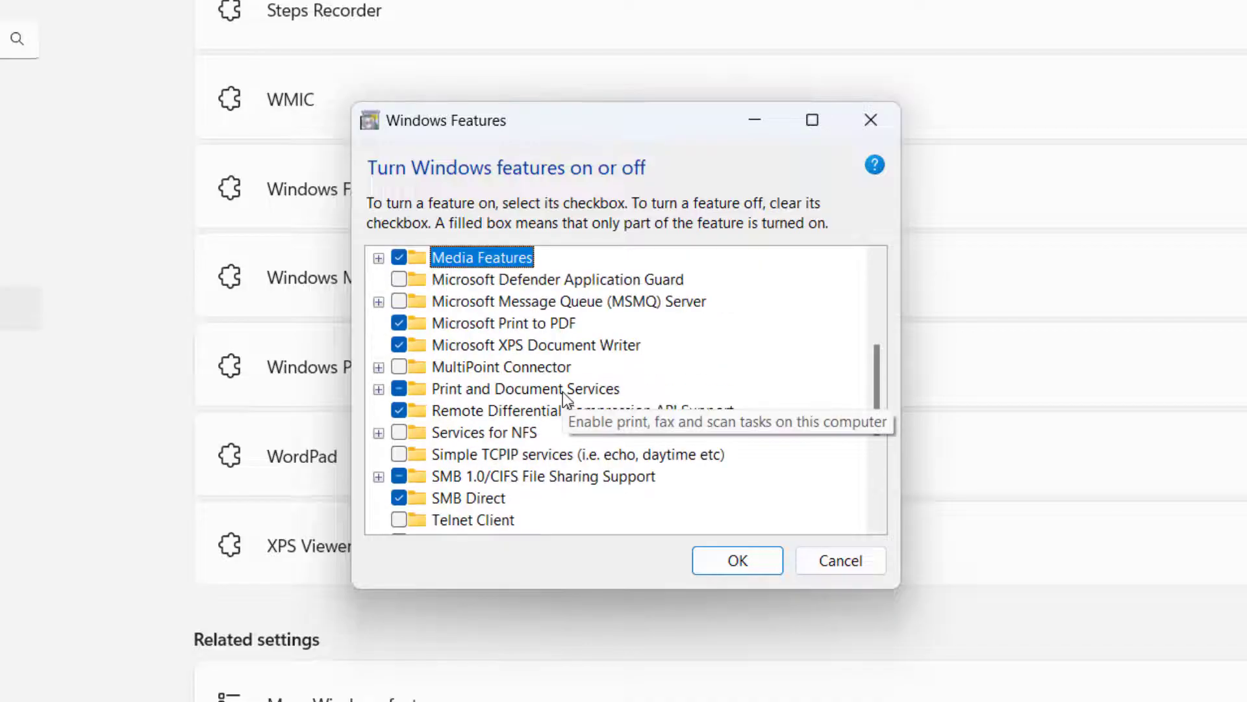
pyautogui.click(513, 280)
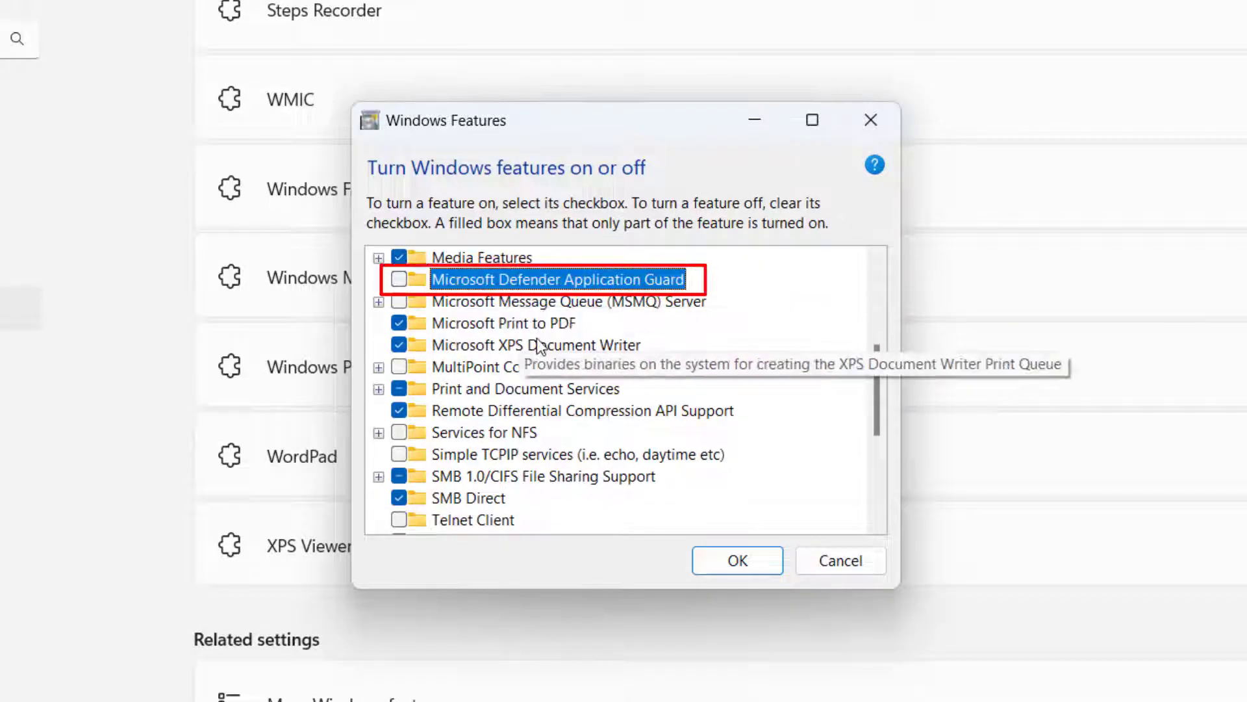
pyautogui.click(400, 280)
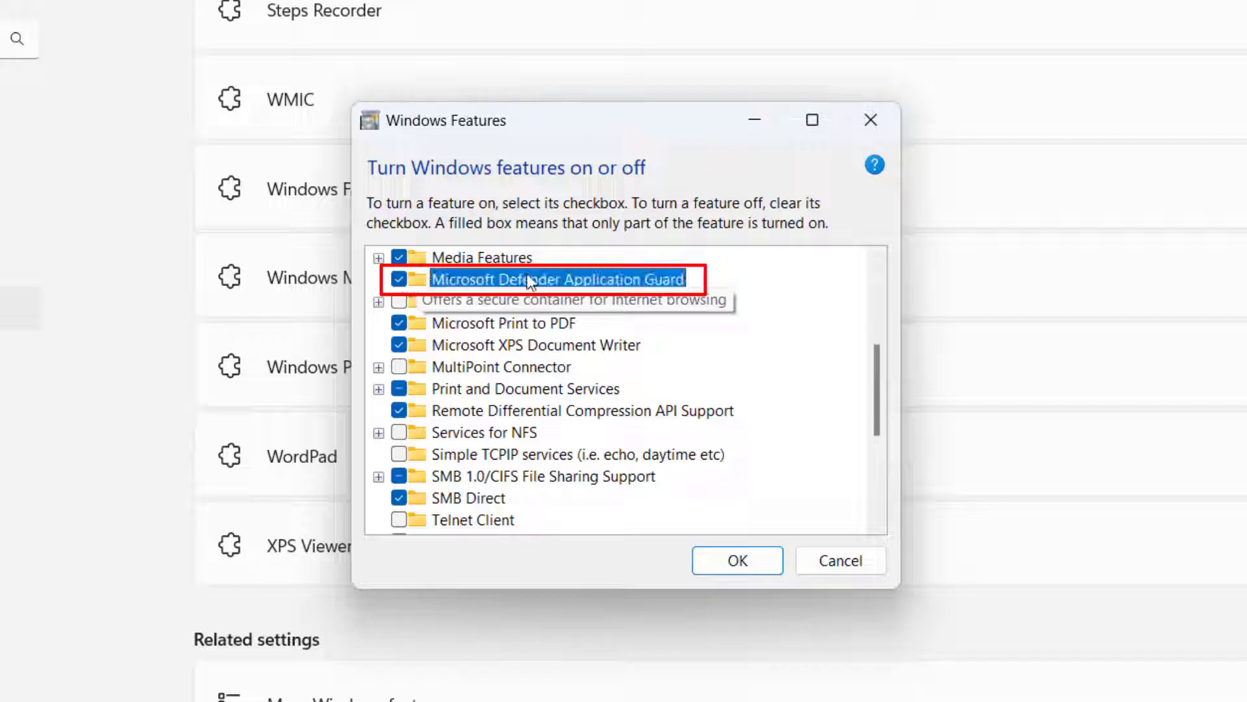
pyautogui.click(398, 281)
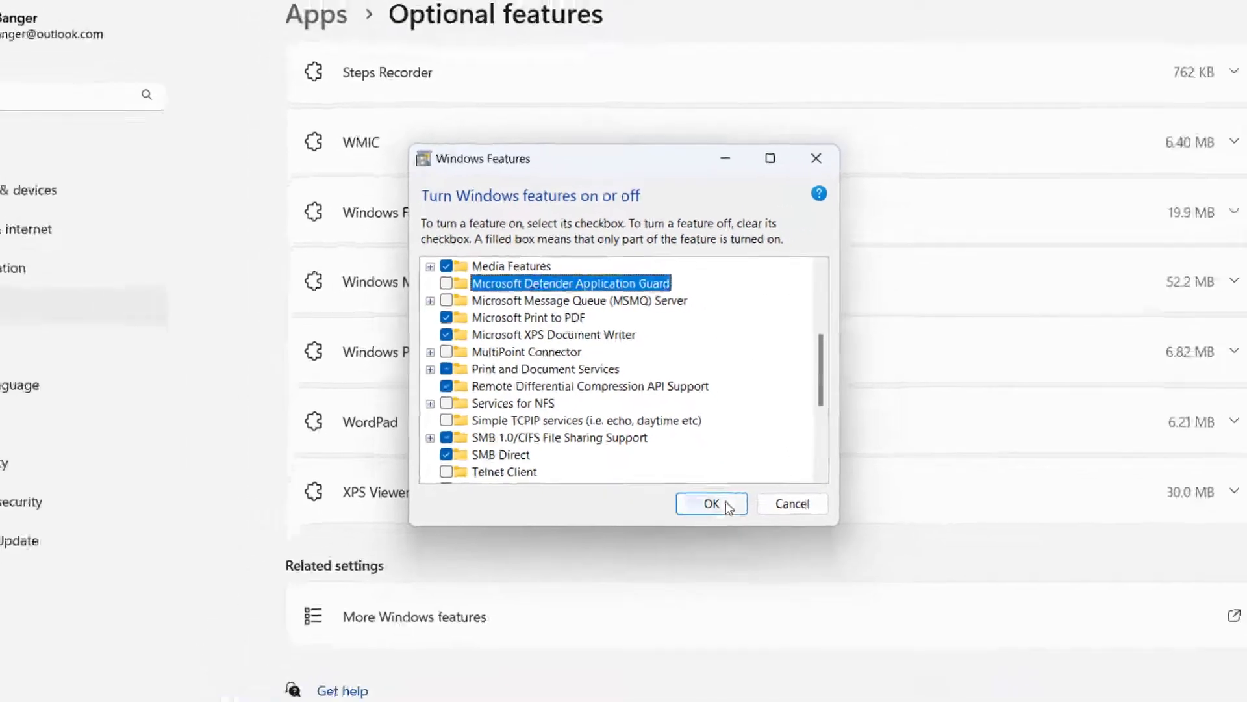
pyautogui.click(737, 560)
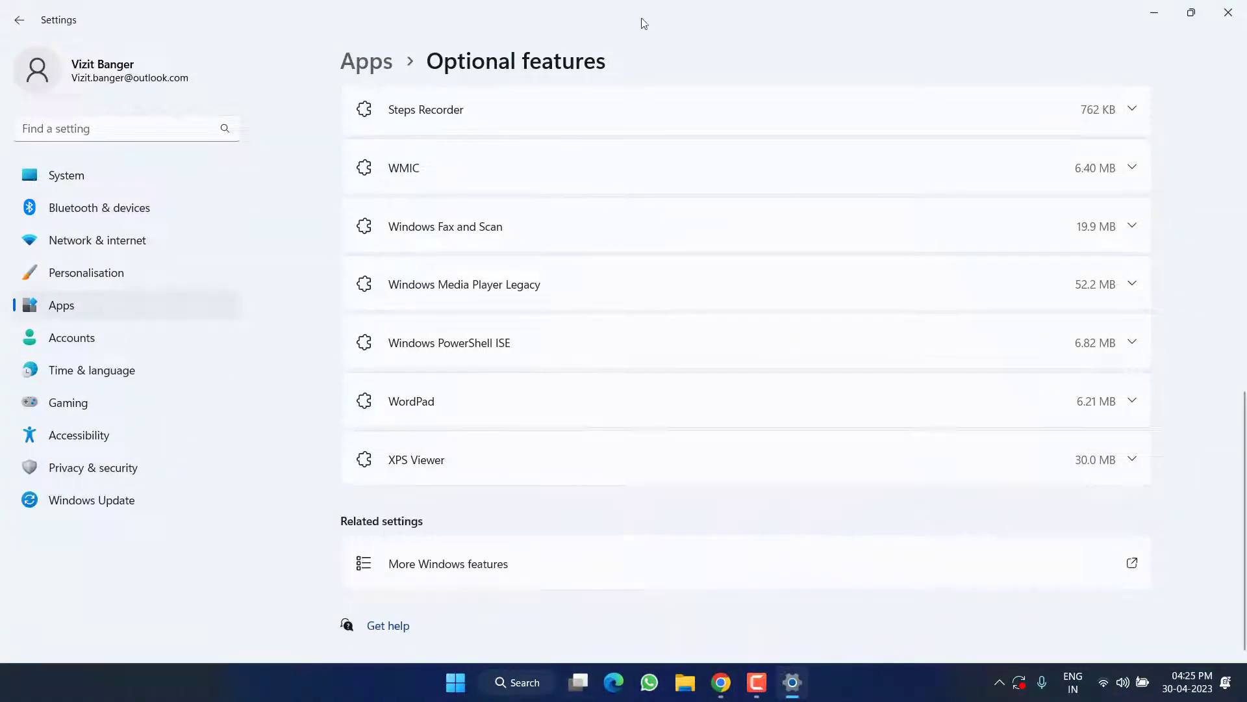
# - Close Settings and open %localappdata% from the Run dialog
pyautogui.click(1228, 11)
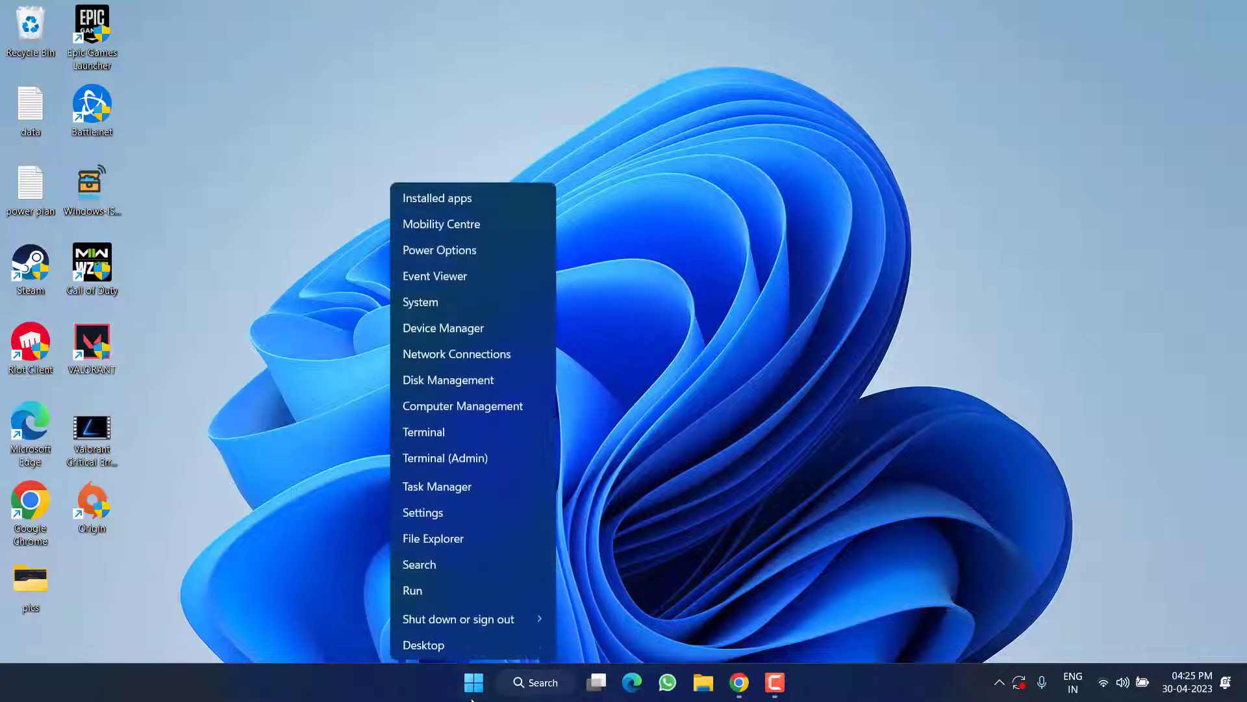
pyautogui.click(416, 588)
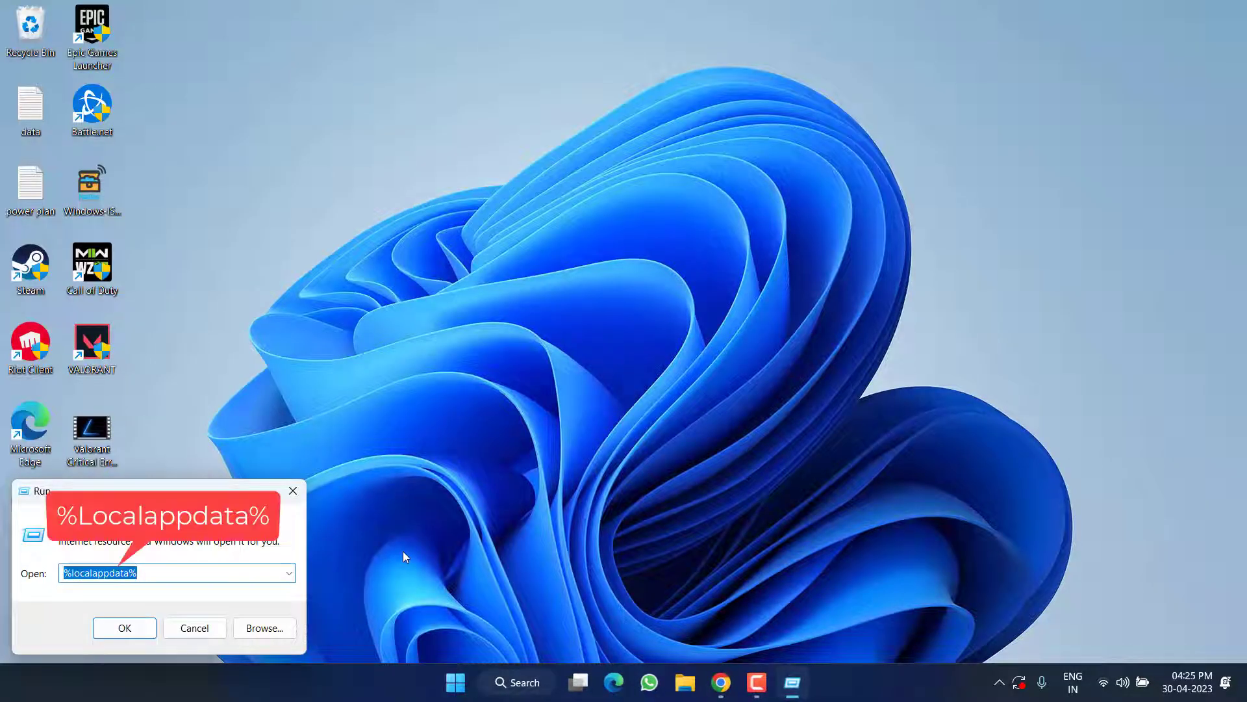
pyautogui.write('%localappdata%')
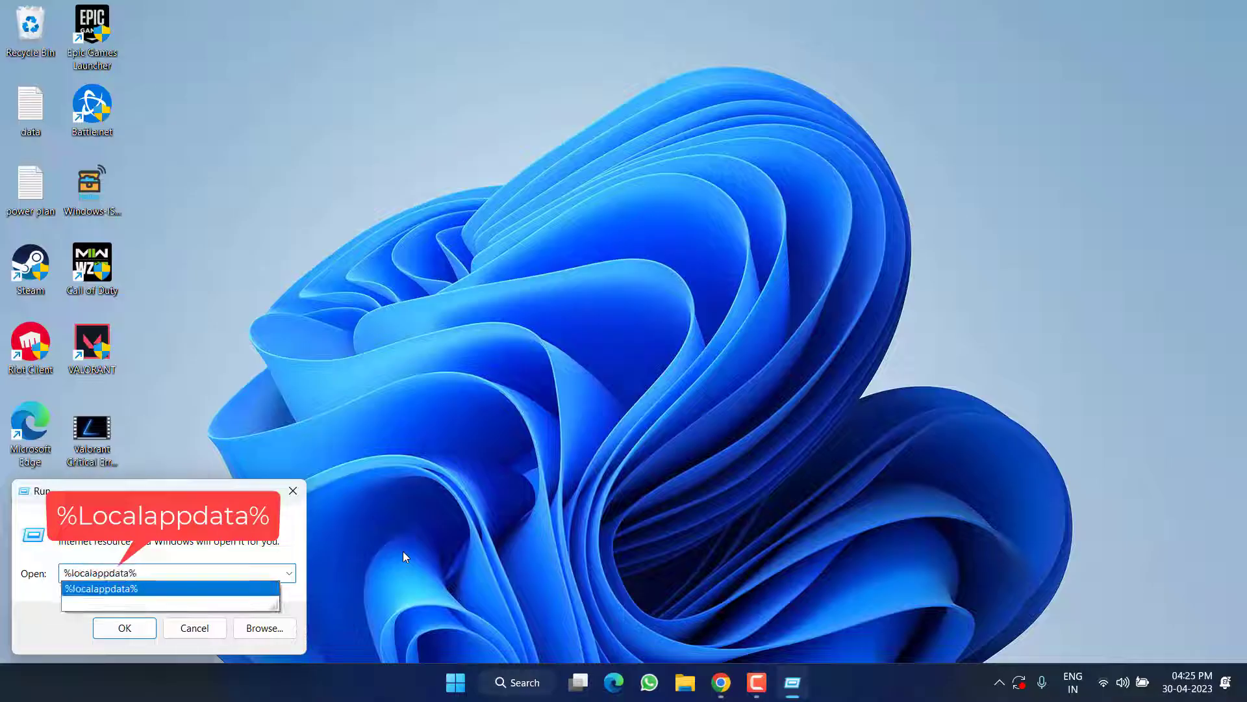
pyautogui.press('Return')
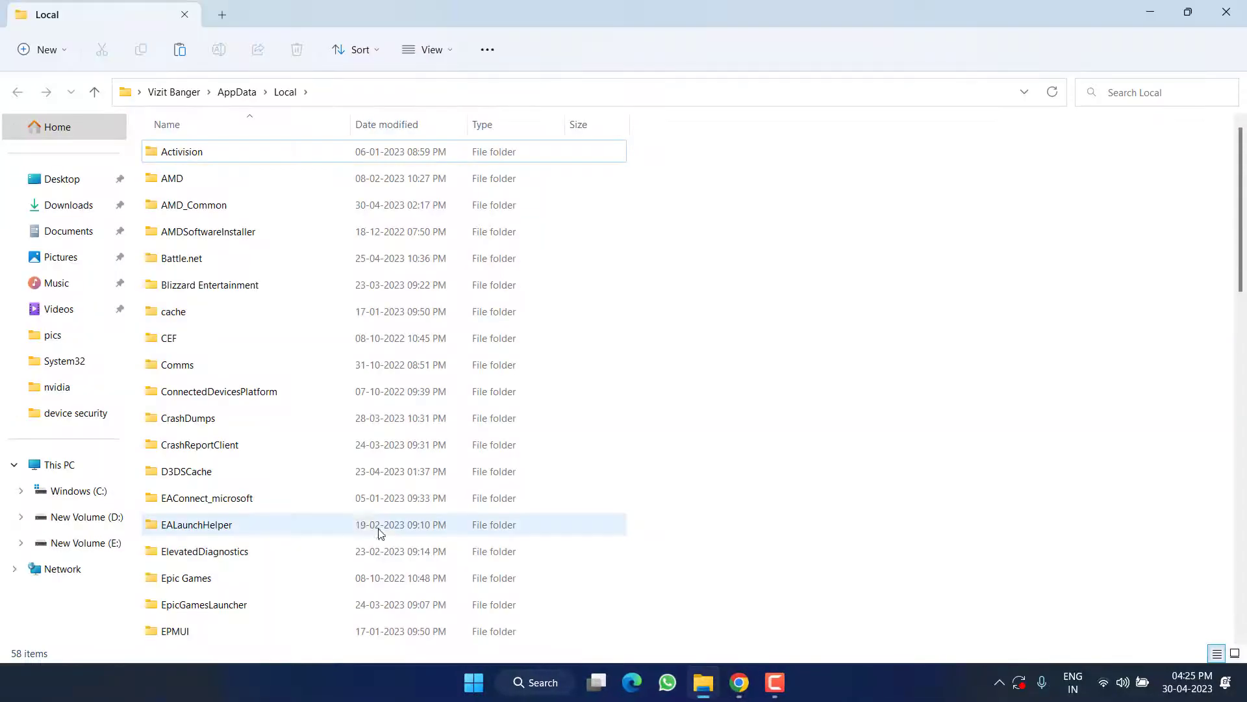
# - Delete all three folders inside Riot Games, then close File Explorer
pyautogui.press('r')
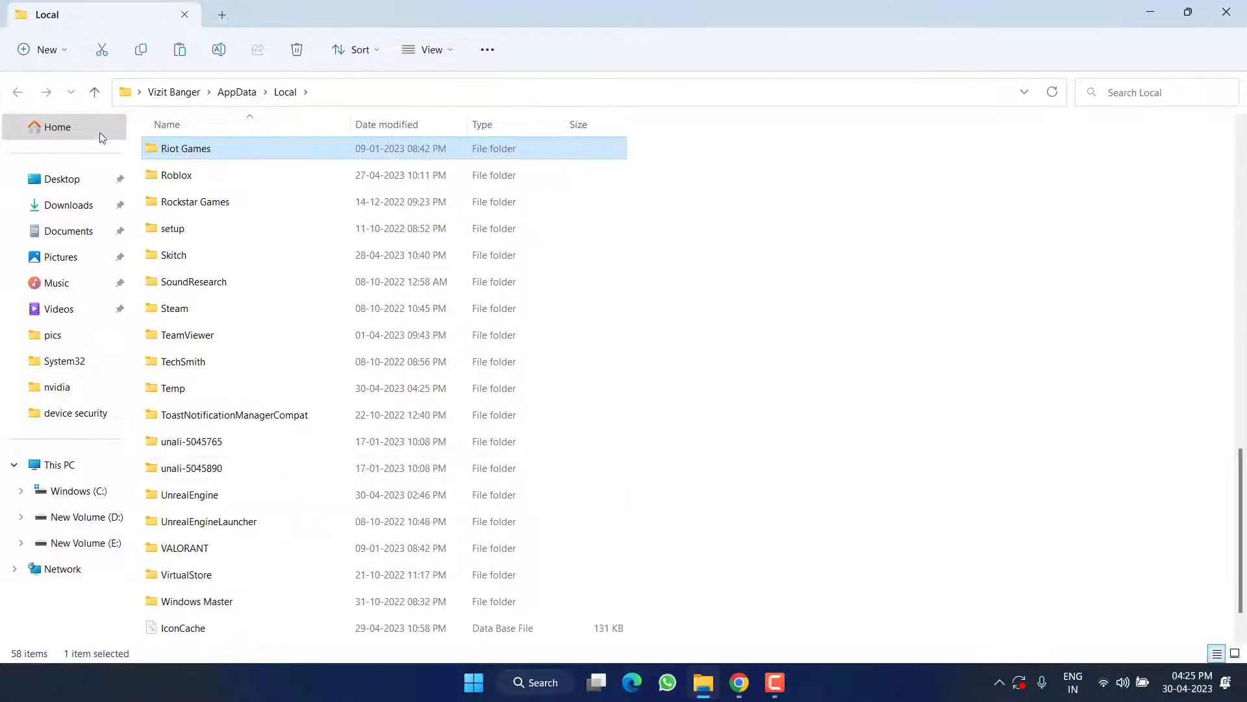
pyautogui.doubleClick(199, 156)
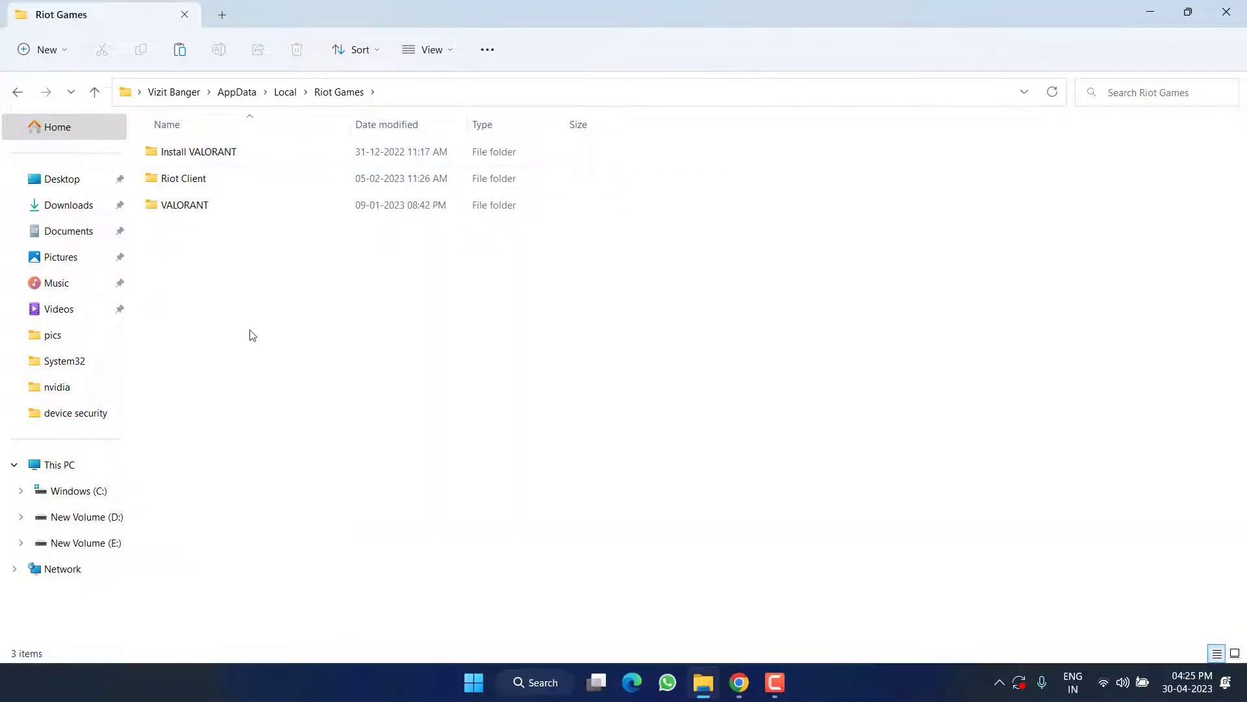
pyautogui.moveTo(217, 314); pyautogui.dragTo(231, 133)
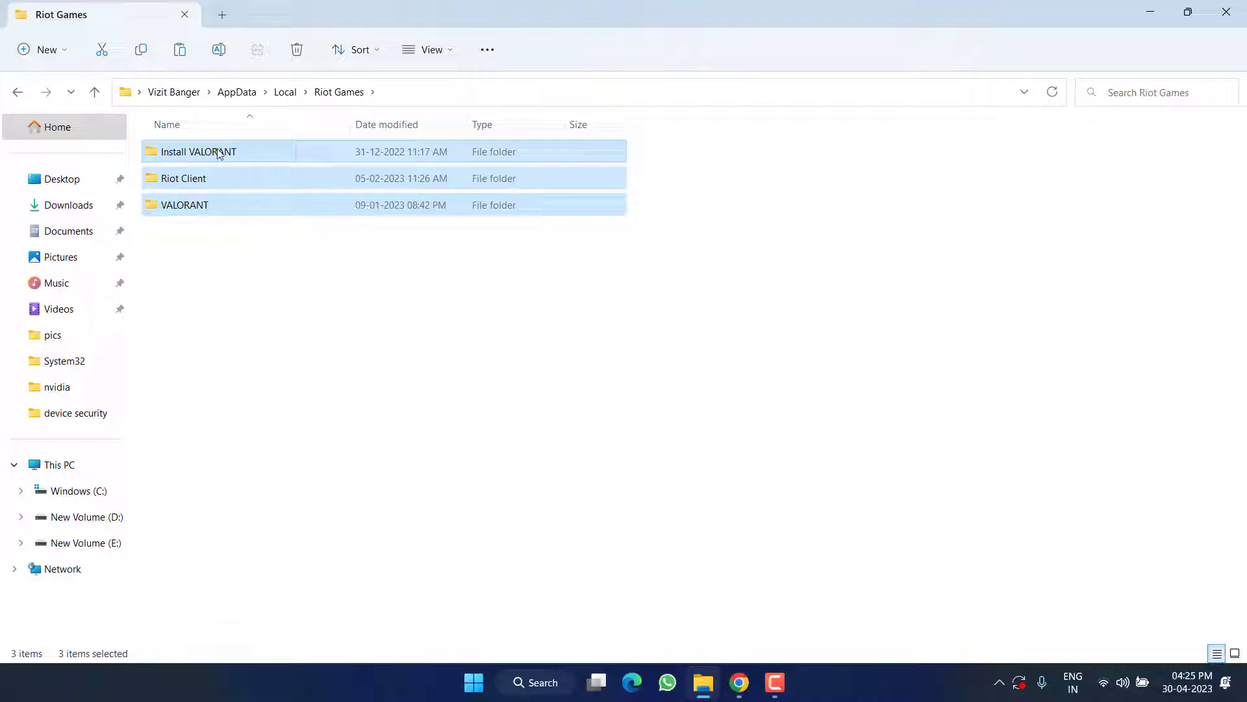
pyautogui.rightClick(219, 153)
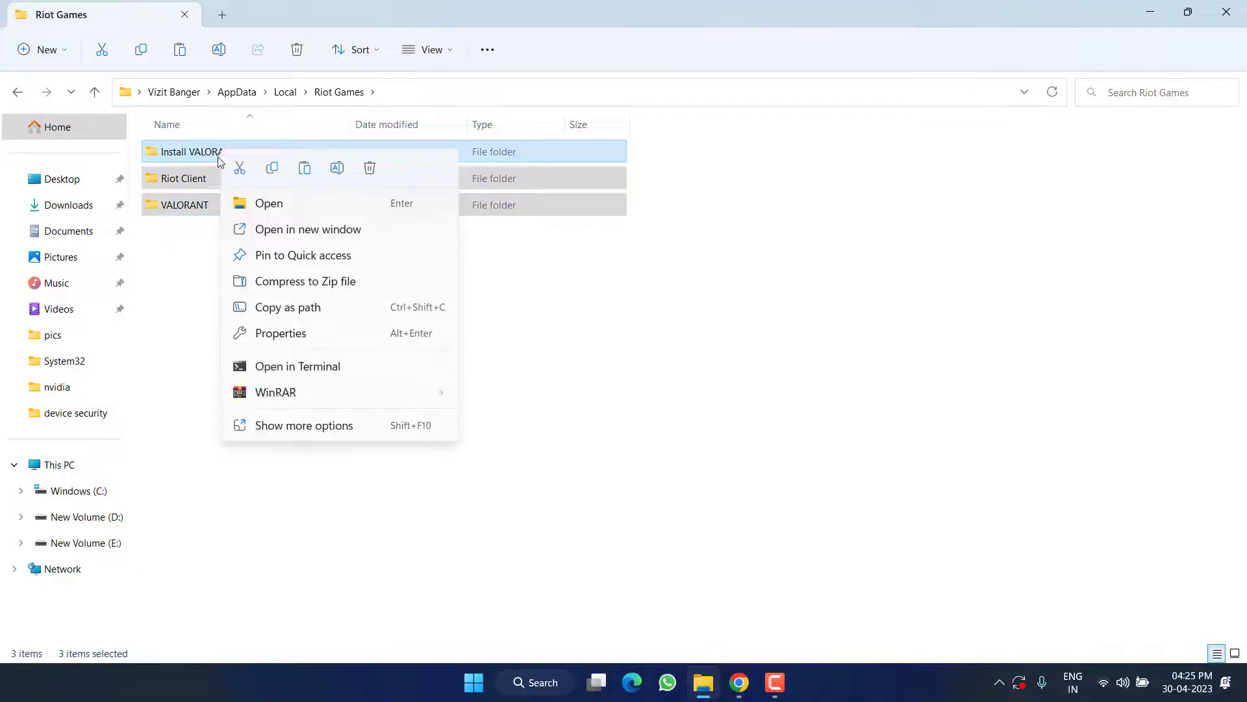
pyautogui.click(370, 167)
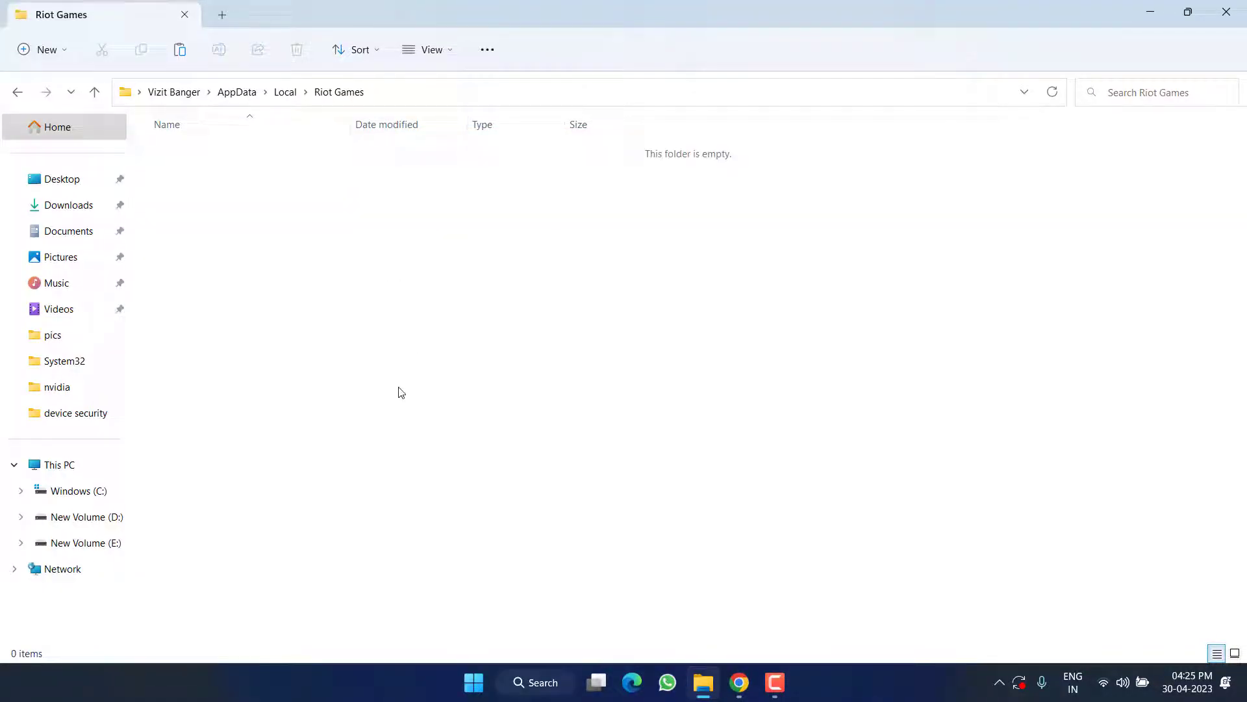
pyautogui.click(286, 92)
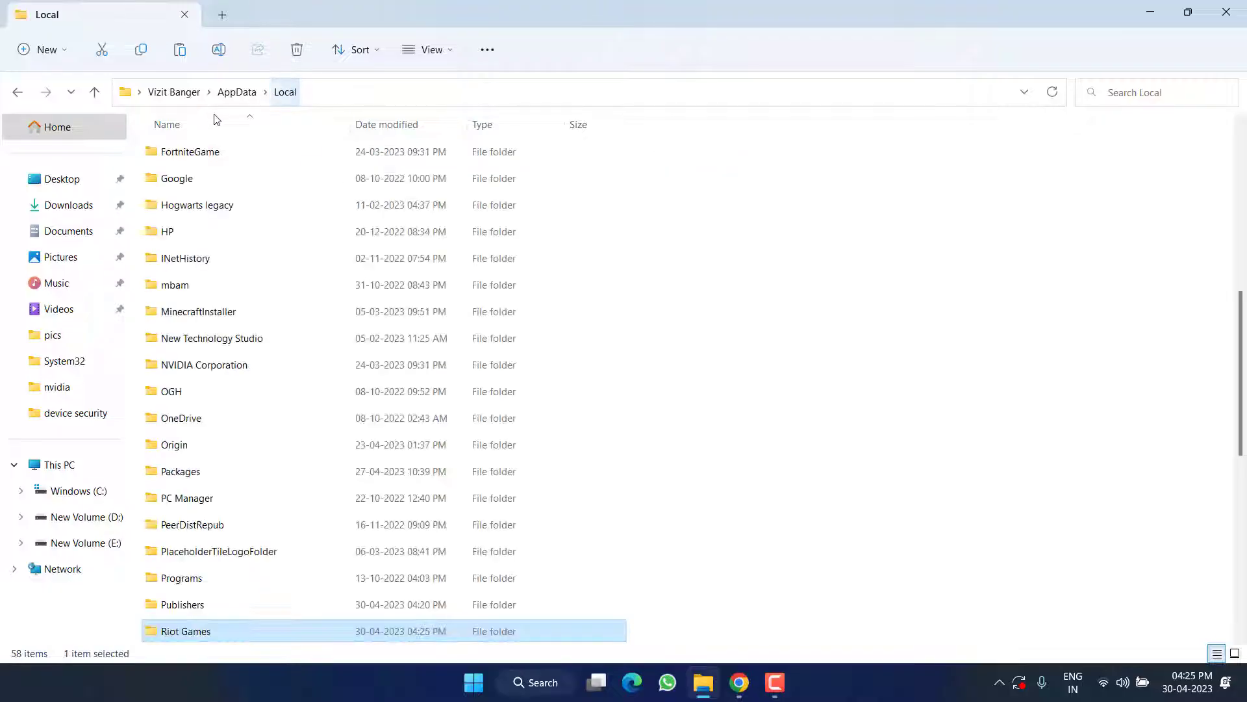
pyautogui.click(1226, 11)
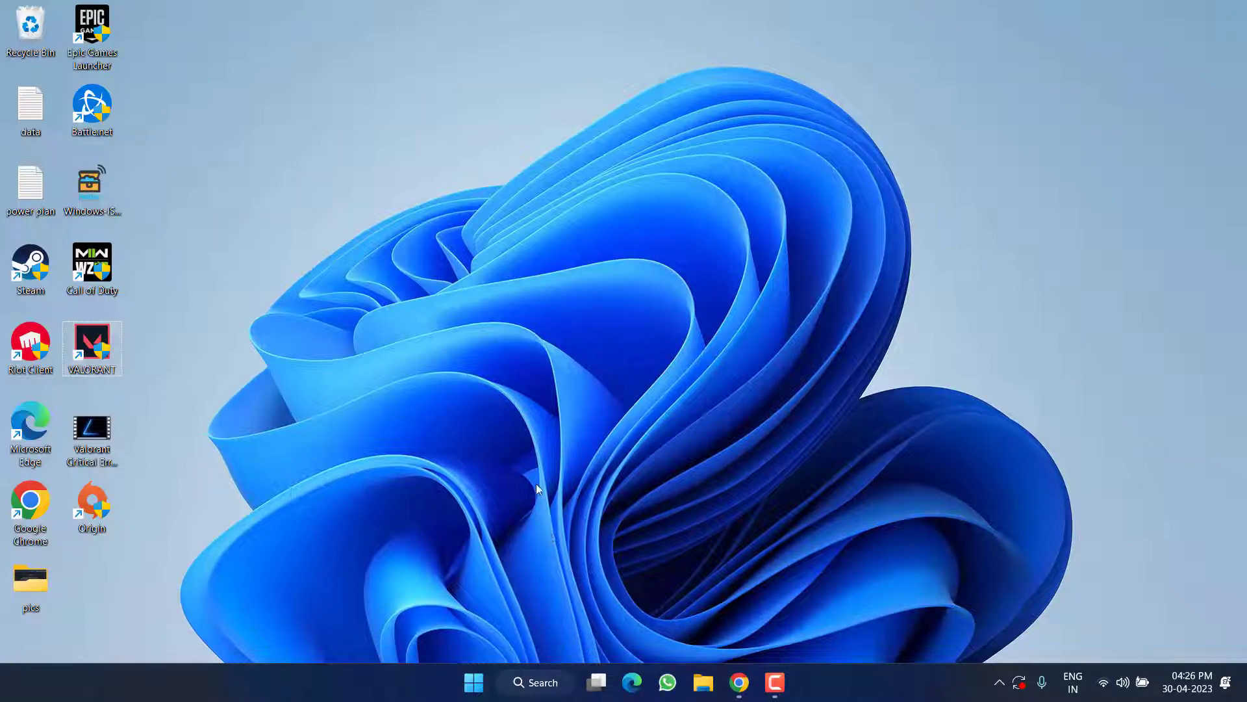
# - Download the Revo Uninstaller Freeware Portable edition, saving it to the Desktop
pyautogui.click(739, 682)
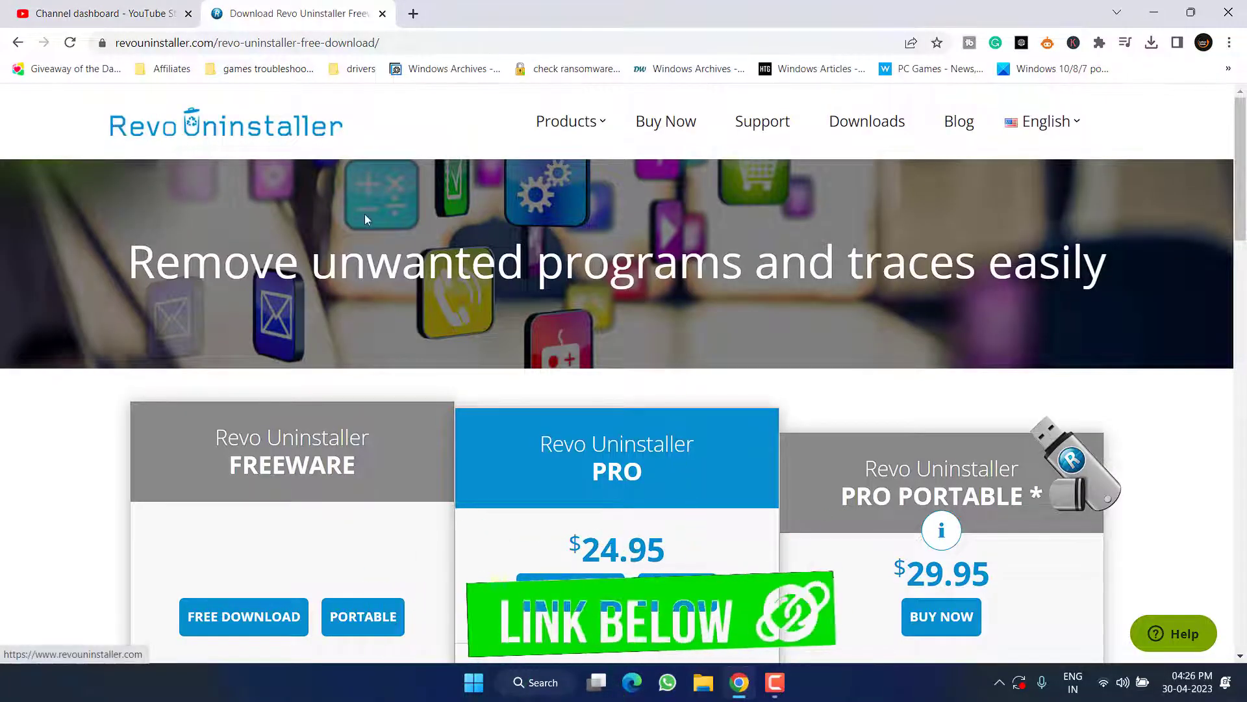
pyautogui.scroll(-2, 364, 250)
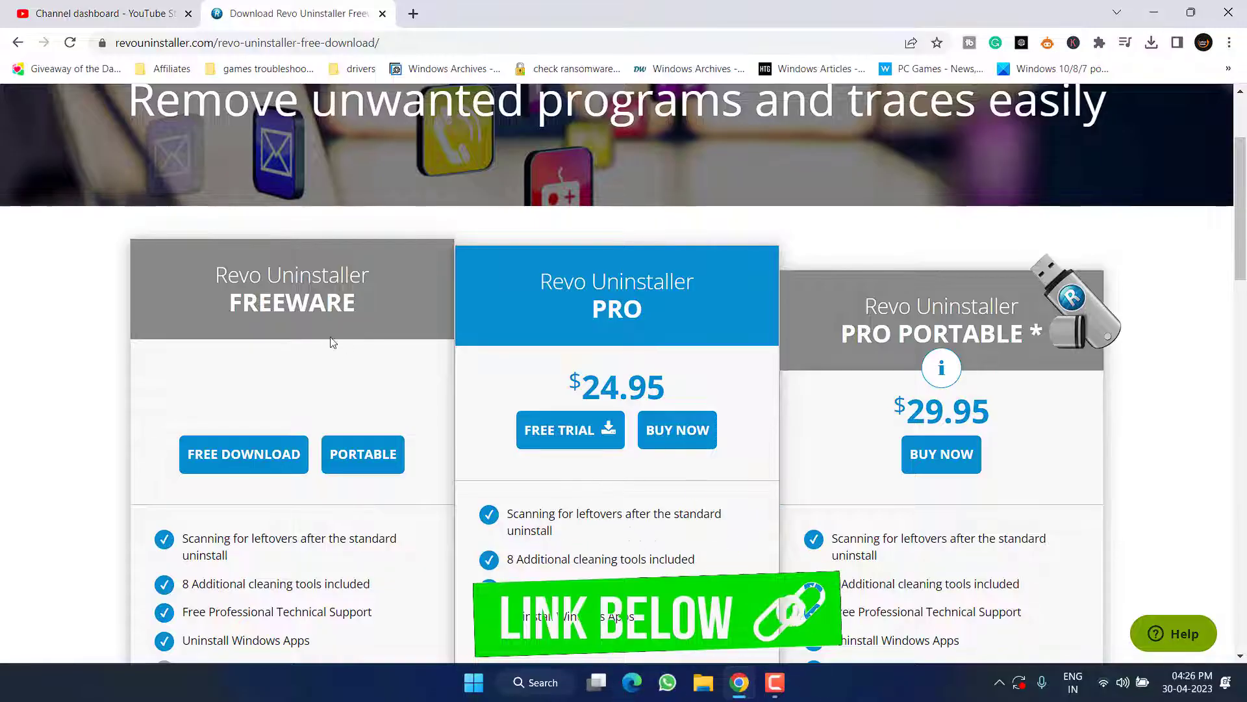
pyautogui.click(375, 449)
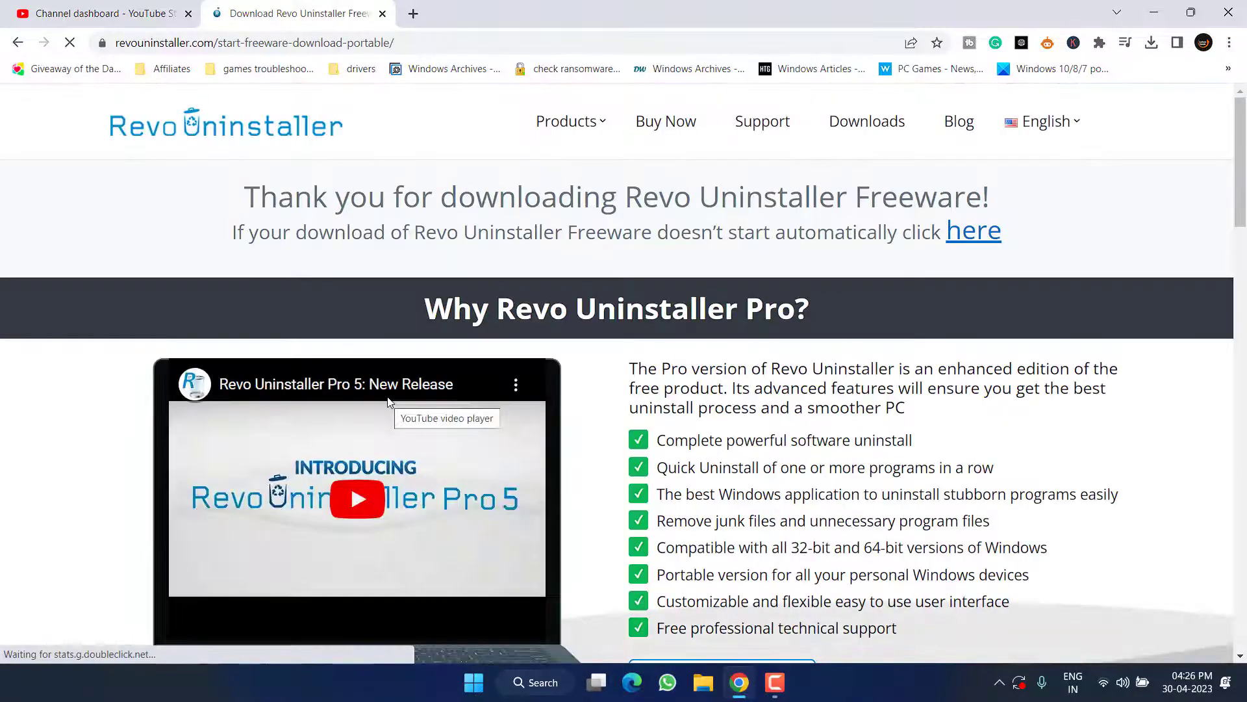
pyautogui.scroll(3, 65, 188)
pyautogui.click(65, 159)
pyautogui.click(487, 363)
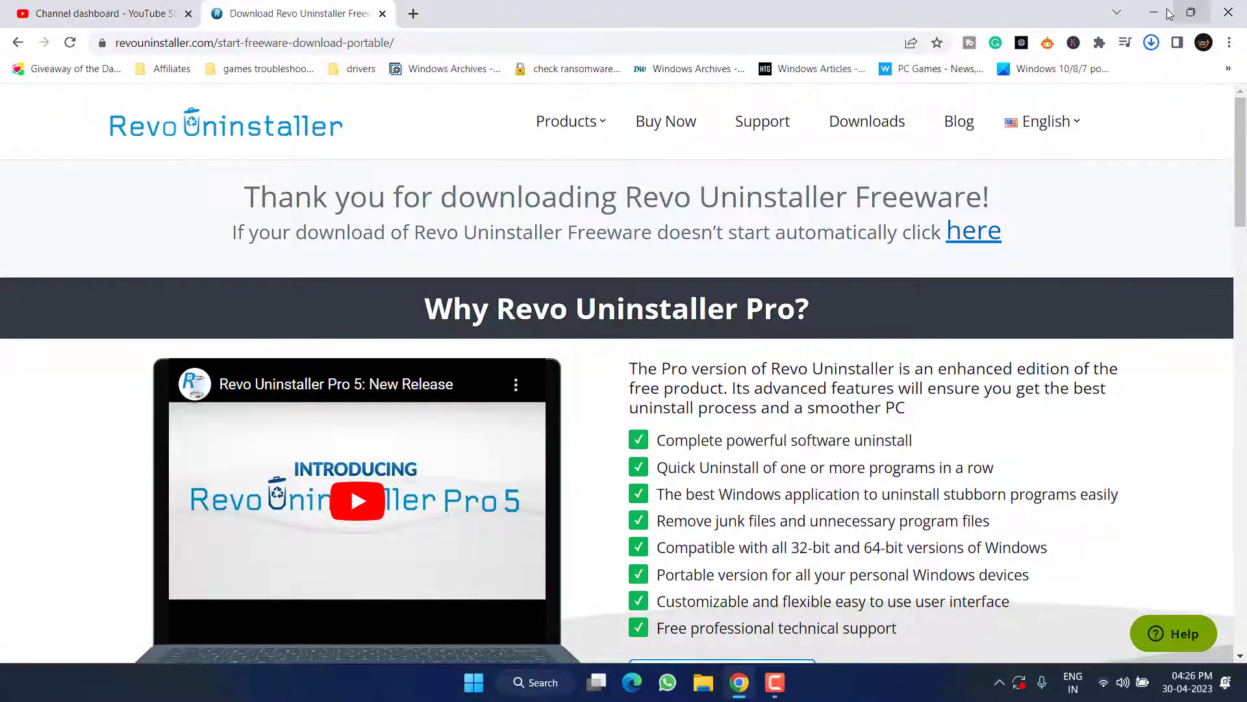
# - Open the downloaded Revo zip and copy RevoUninstaller_Portable onto the desktop
pyautogui.press('super+d')
pyautogui.doubleClick(109, 578)
pyautogui.click(1202, 11)
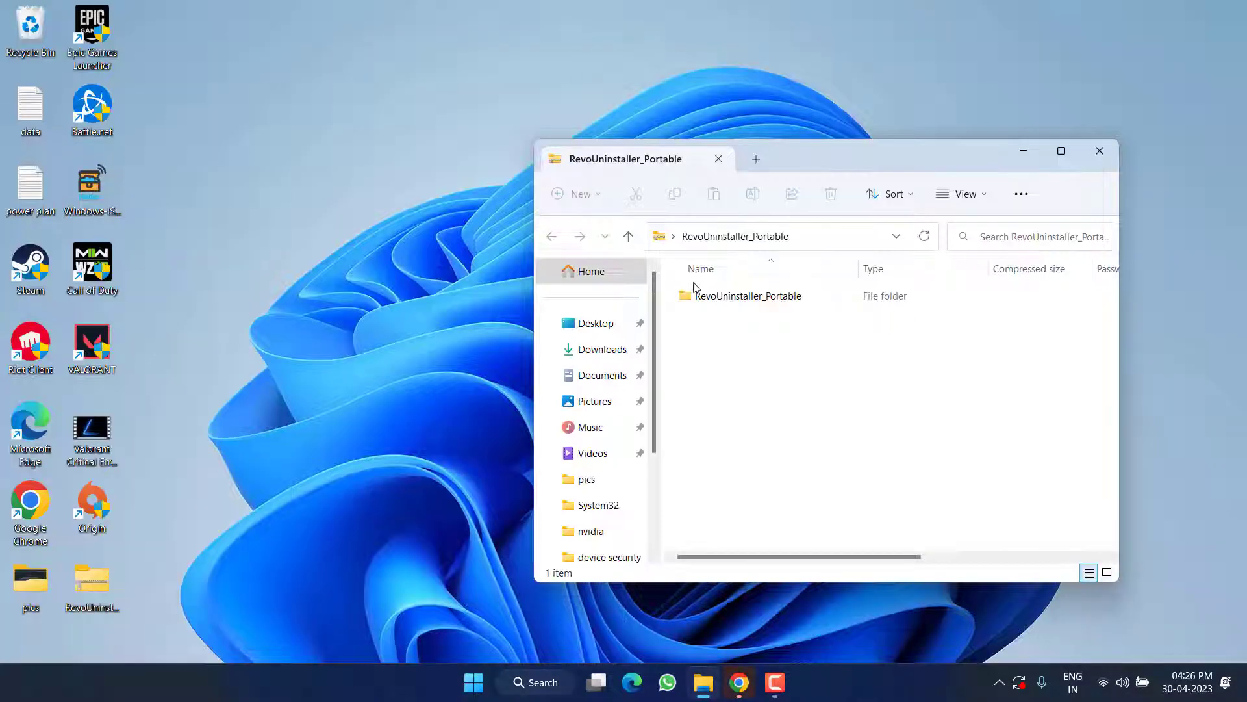
pyautogui.moveTo(689, 296); pyautogui.dragTo(350, 296)
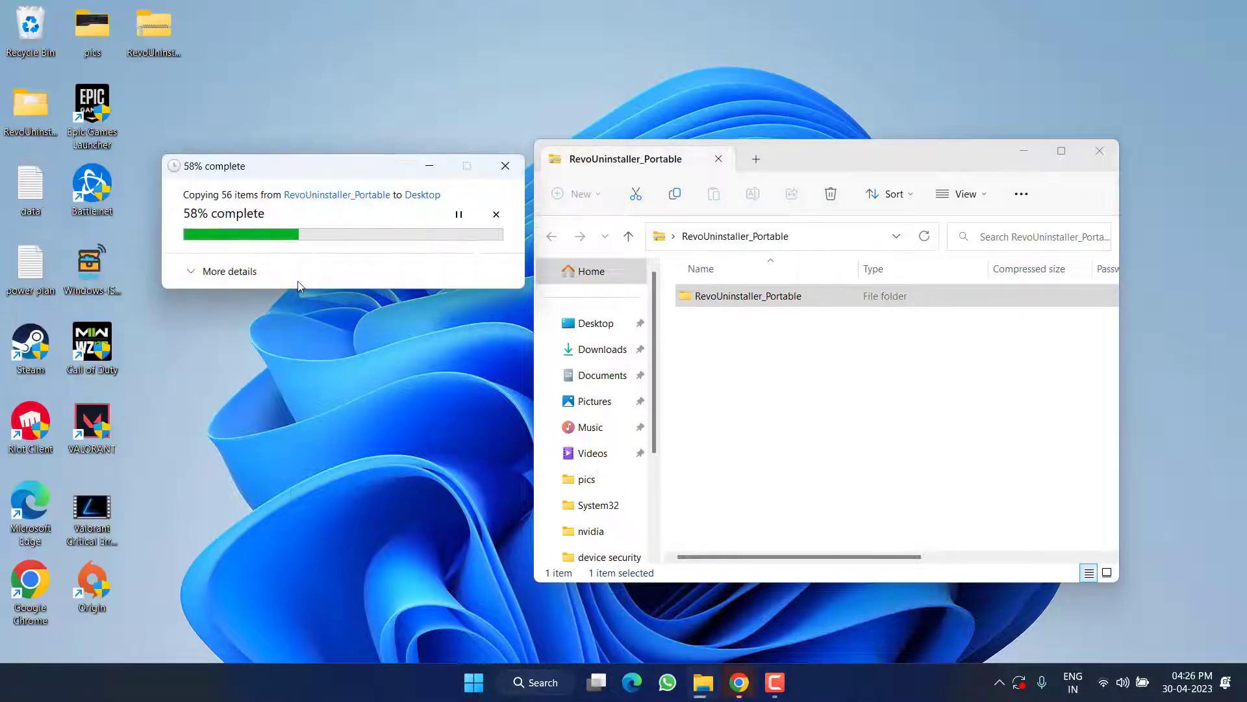
pyautogui.click(1099, 150)
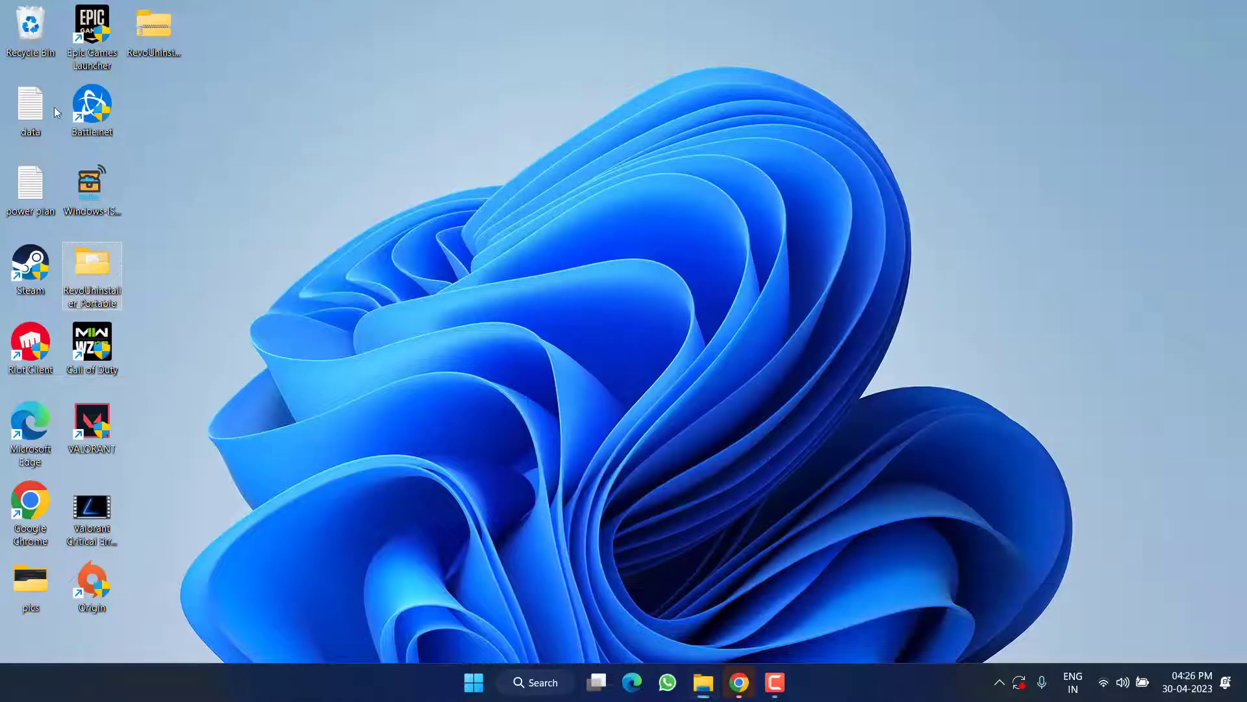
# - Launch RevoUPort from the RevoUninstaller_Portable folder as administrator and accept the license
pyautogui.doubleClick(107, 271)
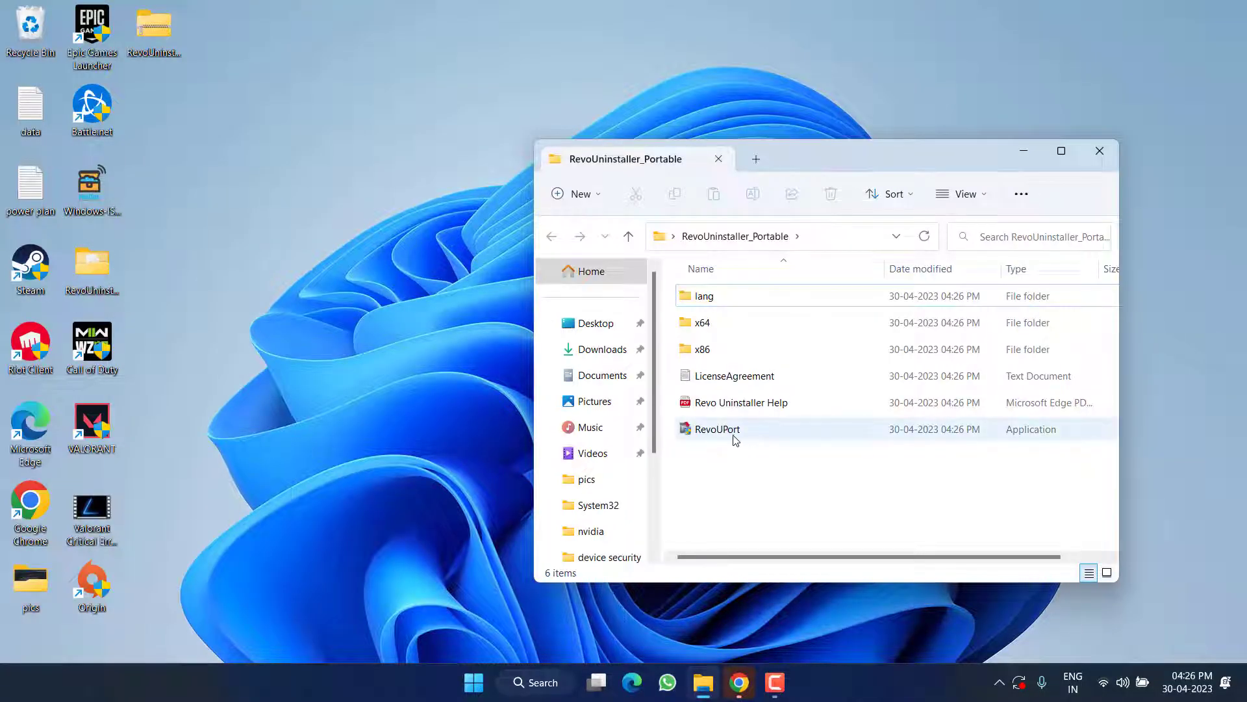
pyautogui.click(741, 436)
pyautogui.rightClick(730, 440)
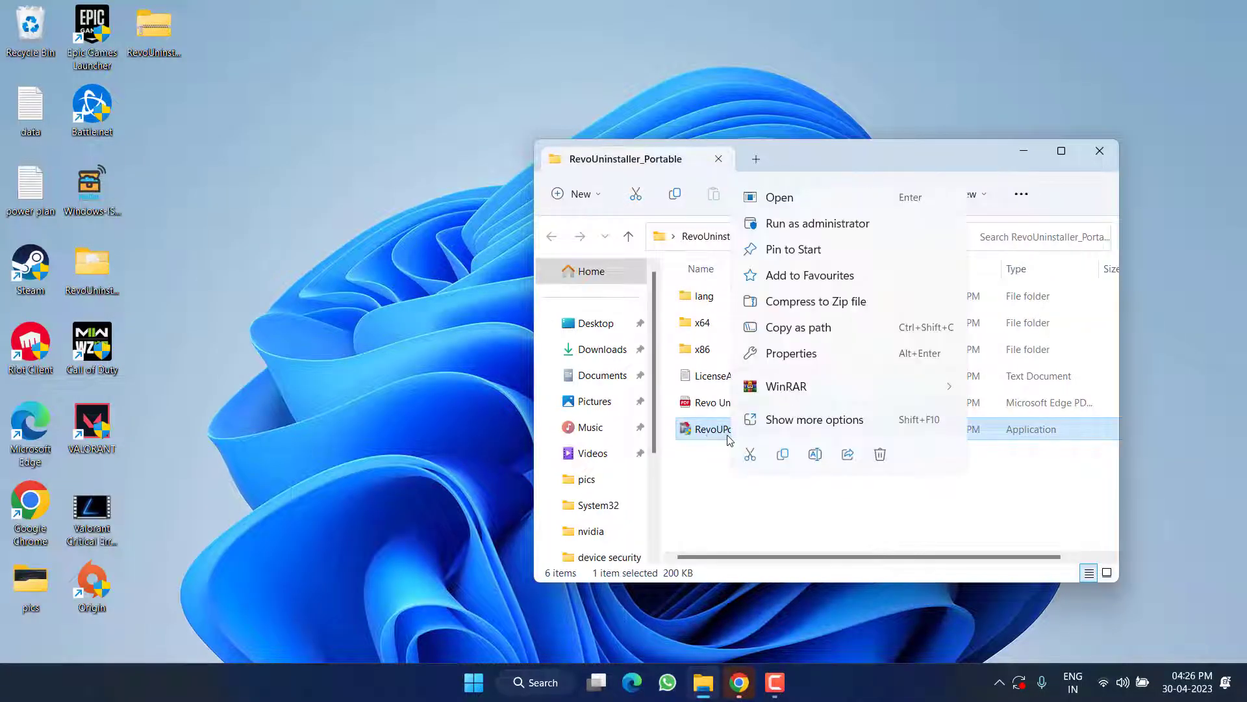
pyautogui.click(844, 224)
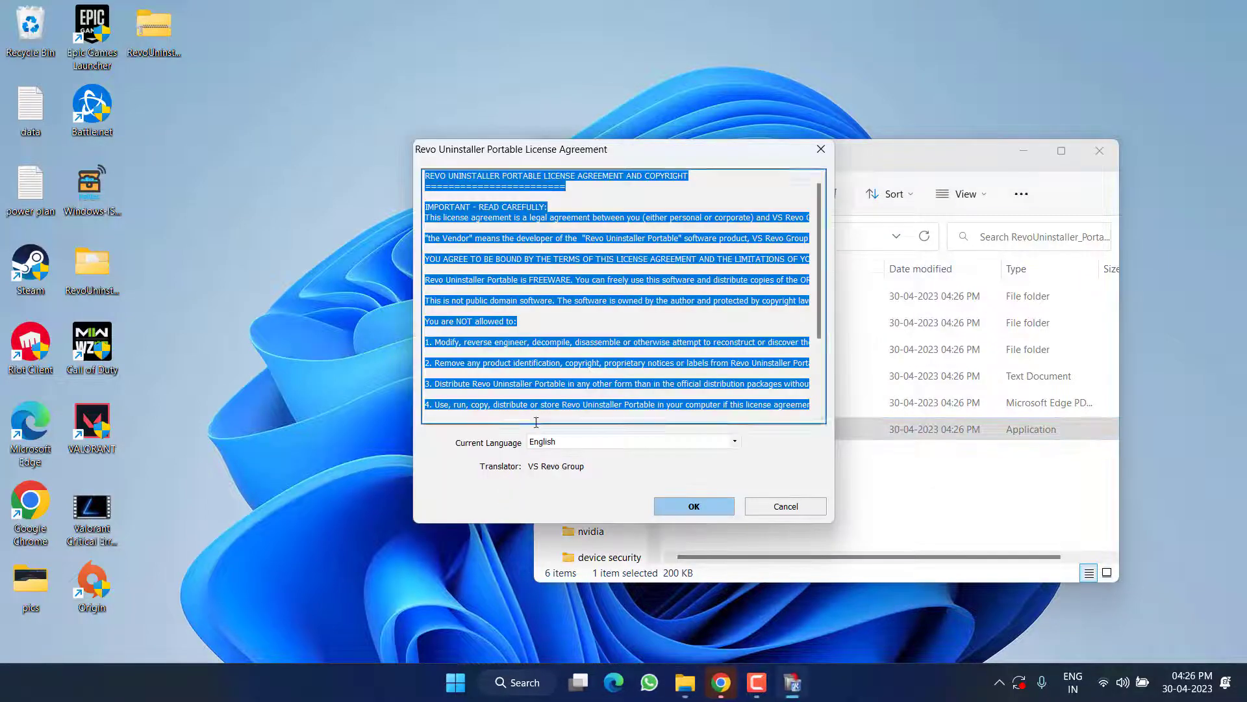
pyautogui.click(682, 506)
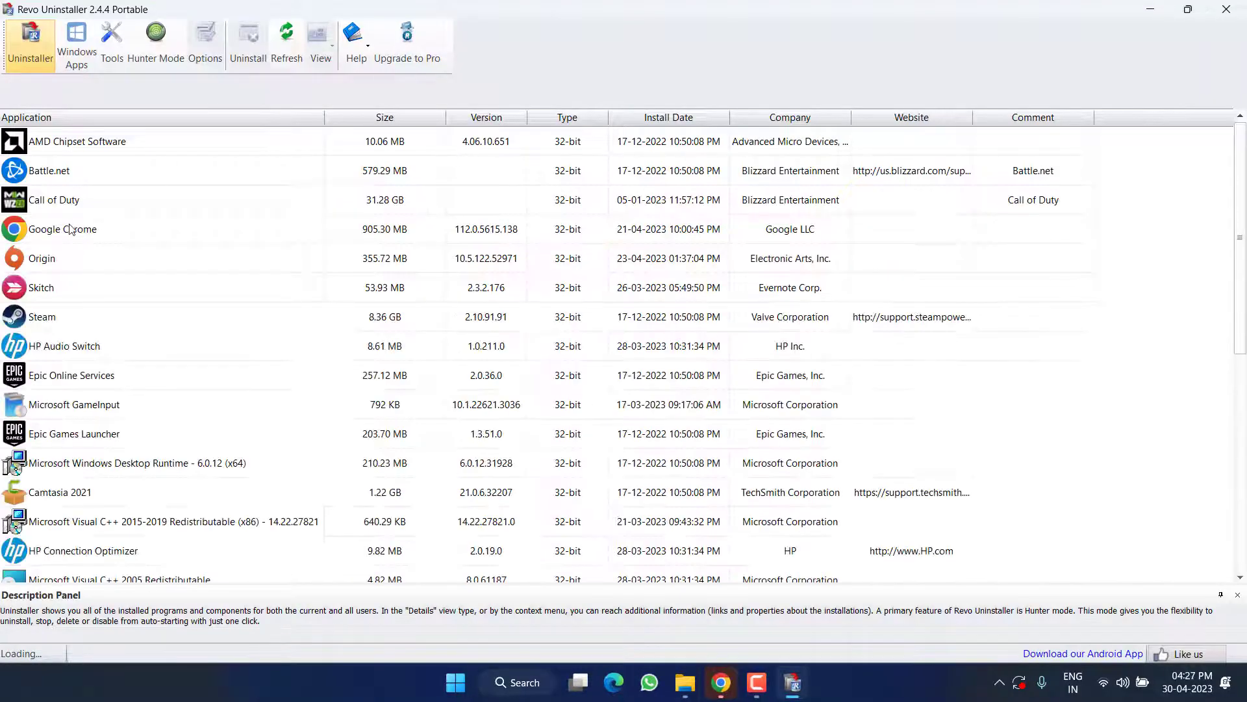
# - Filter the programs list by 'v' and select Riot Vanguard
pyautogui.click(72, 228)
pyautogui.write('v')
pyautogui.scroll(-4, 169, 359)
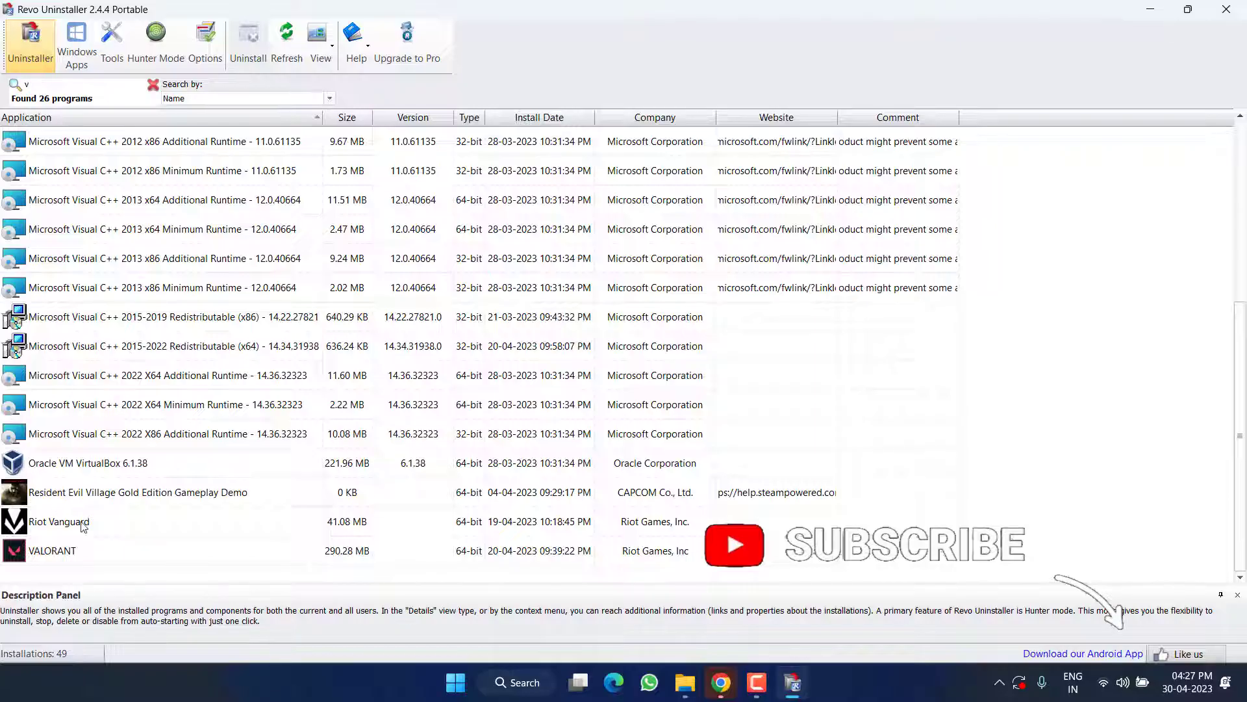
pyautogui.click(83, 552)
pyautogui.click(134, 526)
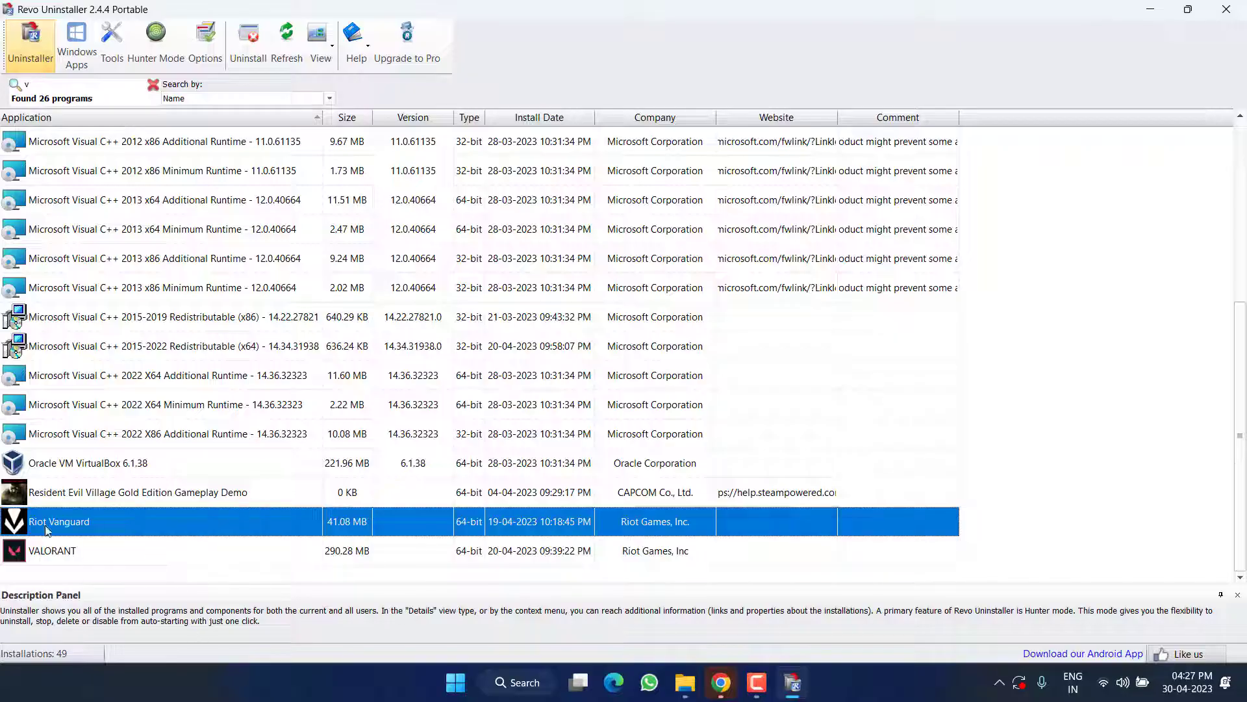
# - Uninstall Riot Vanguard through its own uninstaller and scan for leftovers
pyautogui.click(257, 43)
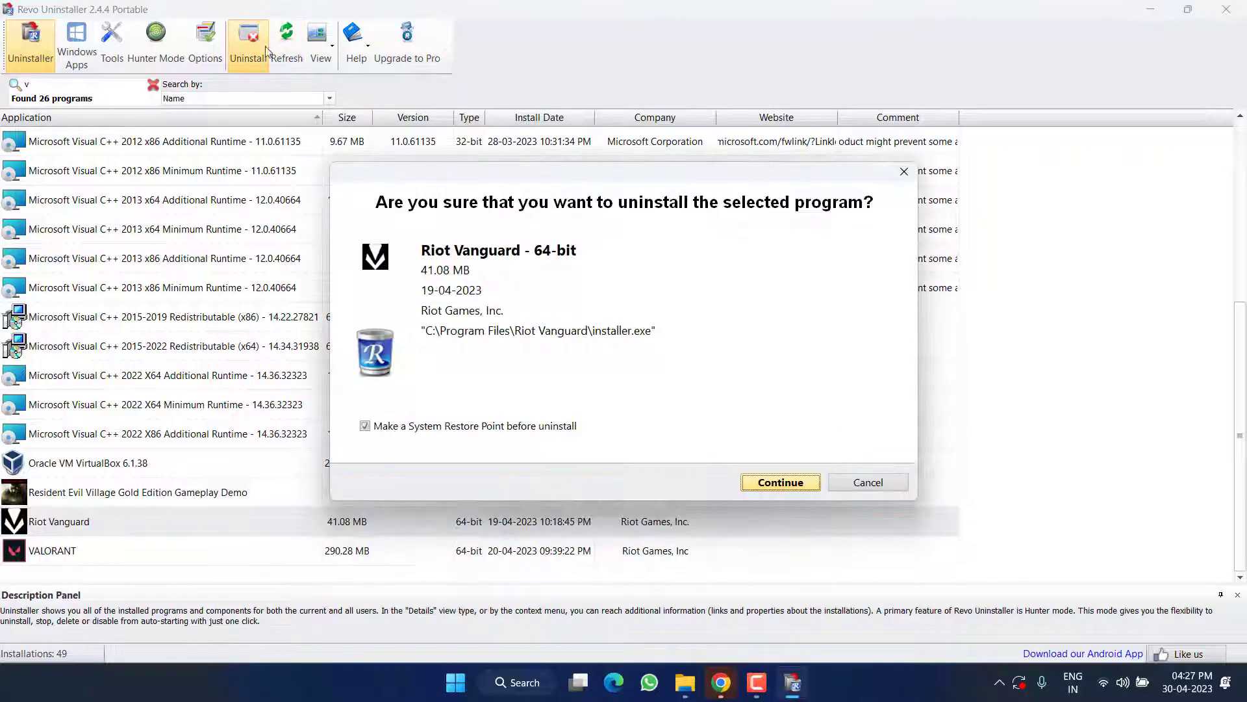
pyautogui.click(771, 491)
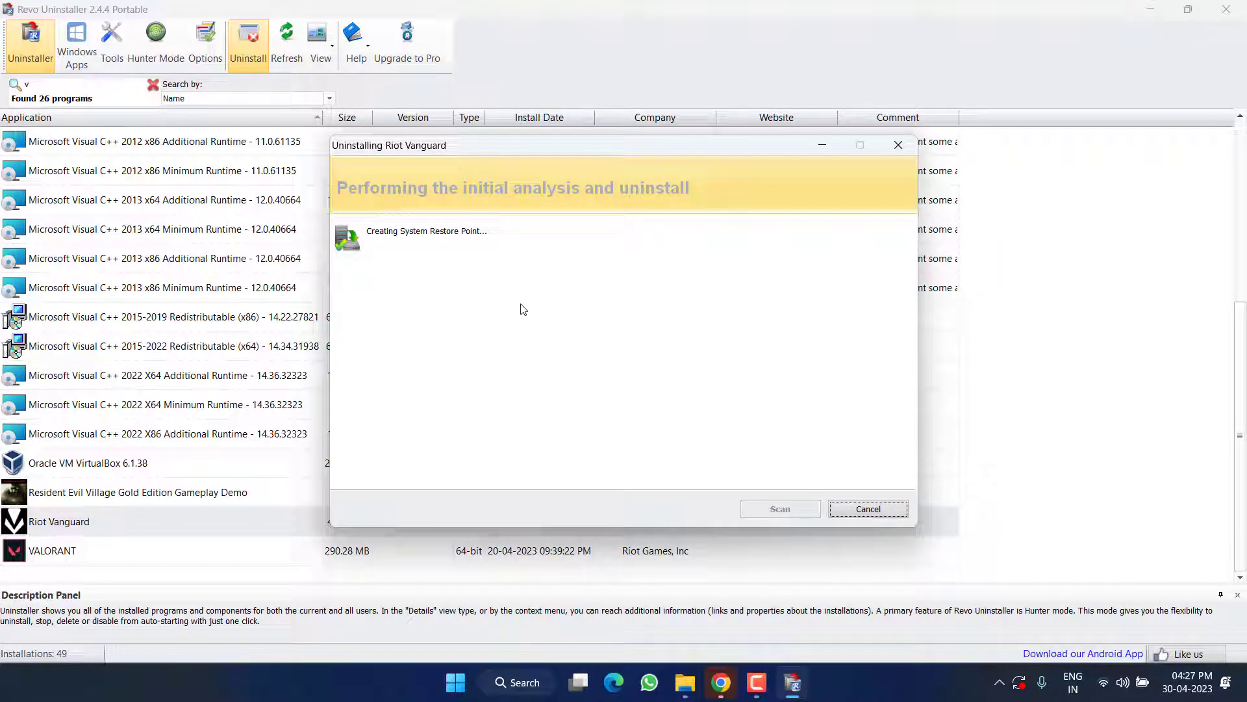
pyautogui.click(614, 413)
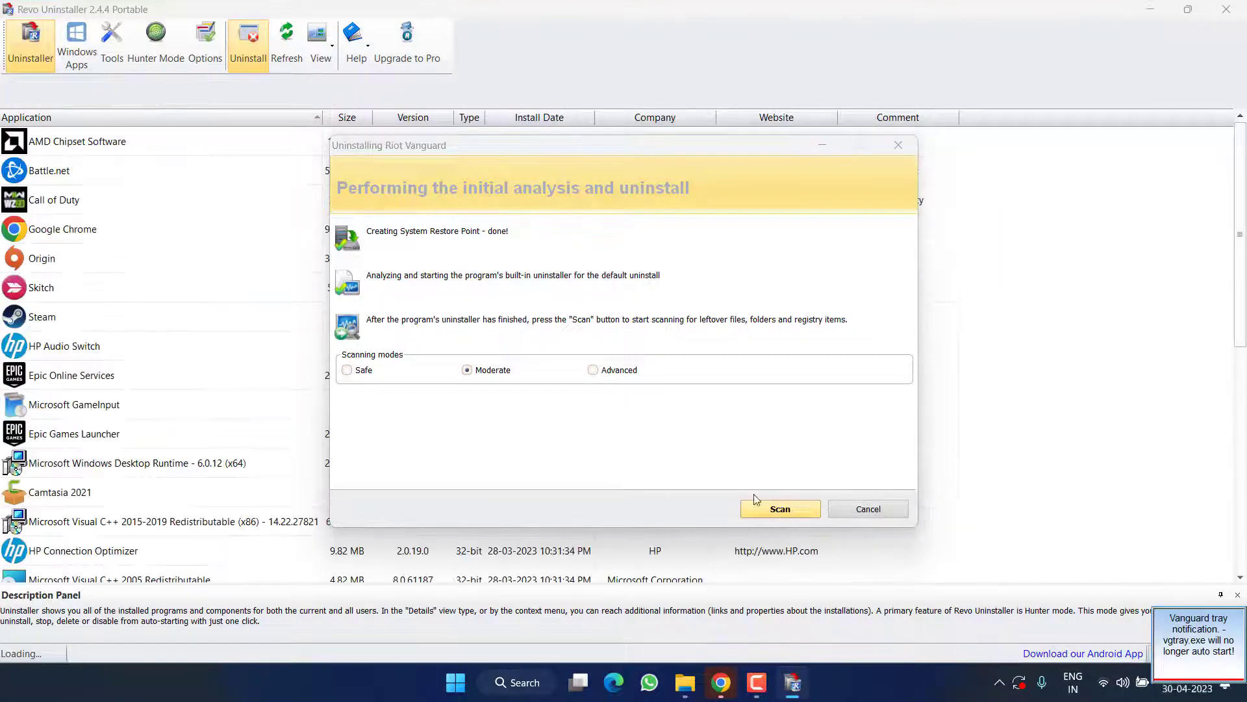
pyautogui.click(780, 510)
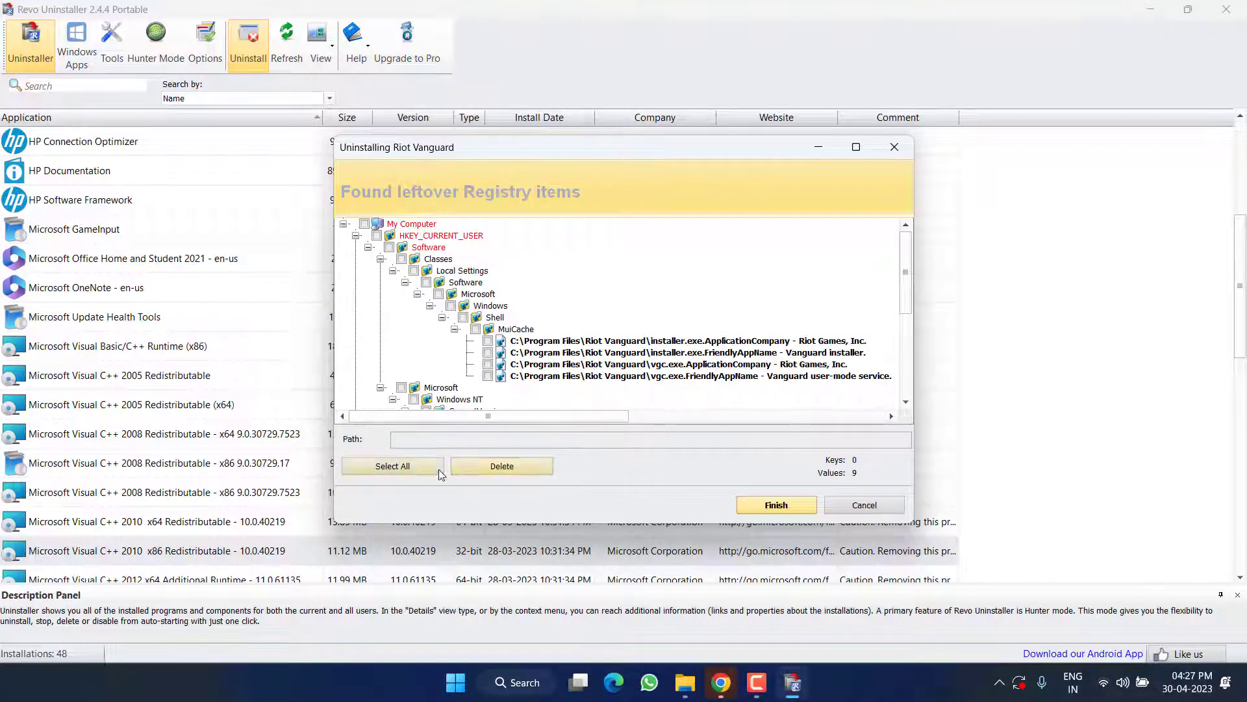
# - Select all of Riot Vanguard's leftover registry items and delete them
pyautogui.click(439, 469)
pyautogui.click(532, 466)
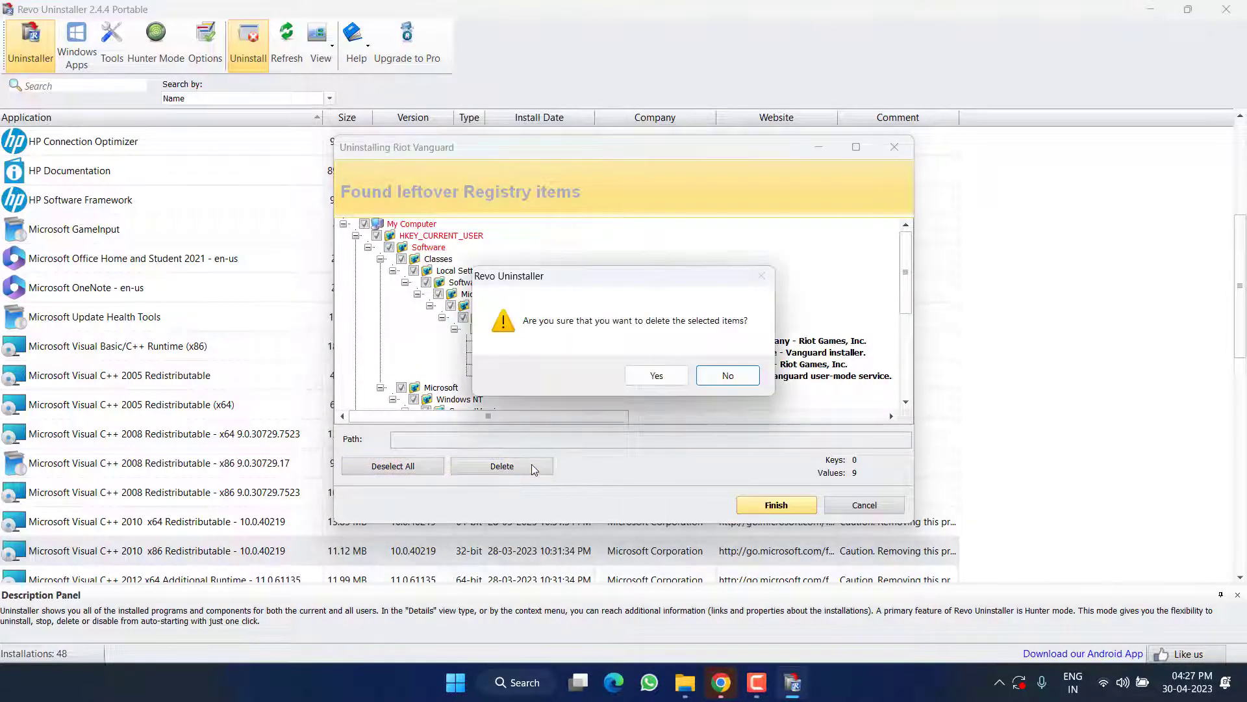
pyautogui.click(640, 382)
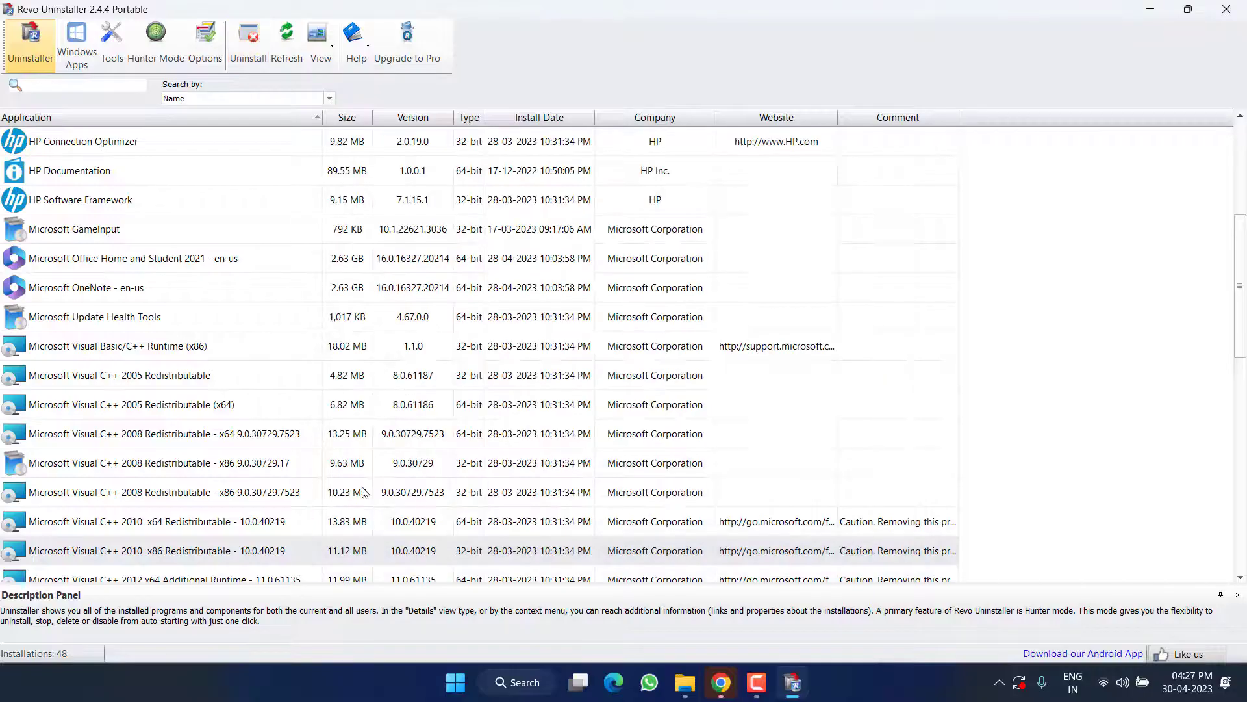
# - Close Revo Uninstaller and the RevoUninstaller_Portable folder, then minimize Chrome to show the desktop
pyautogui.scroll(-7, 156, 337)
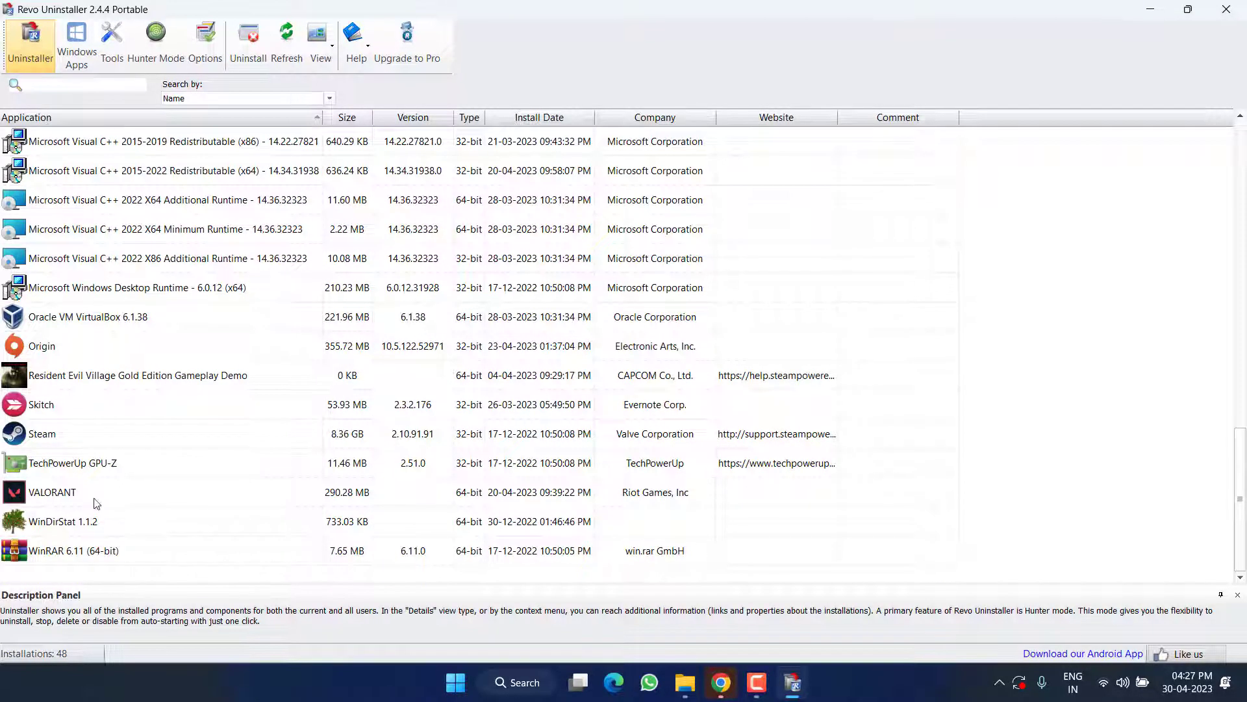
pyautogui.click(157, 499)
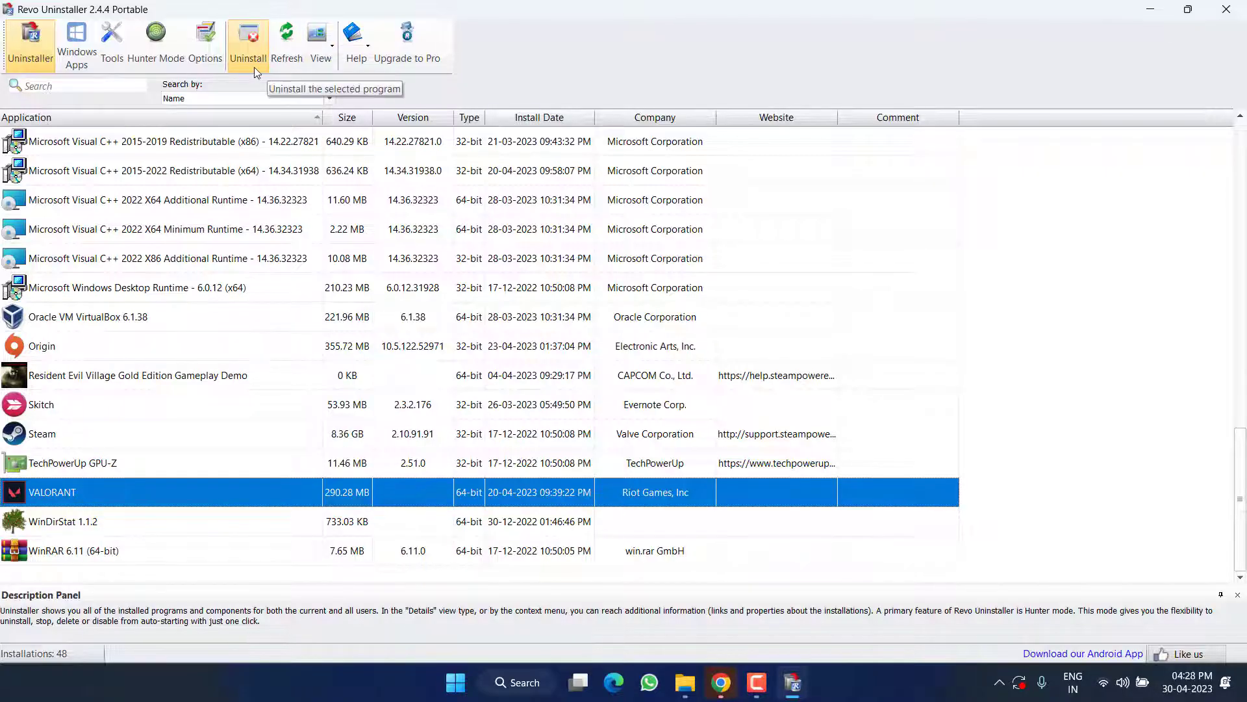
pyautogui.click(1226, 9)
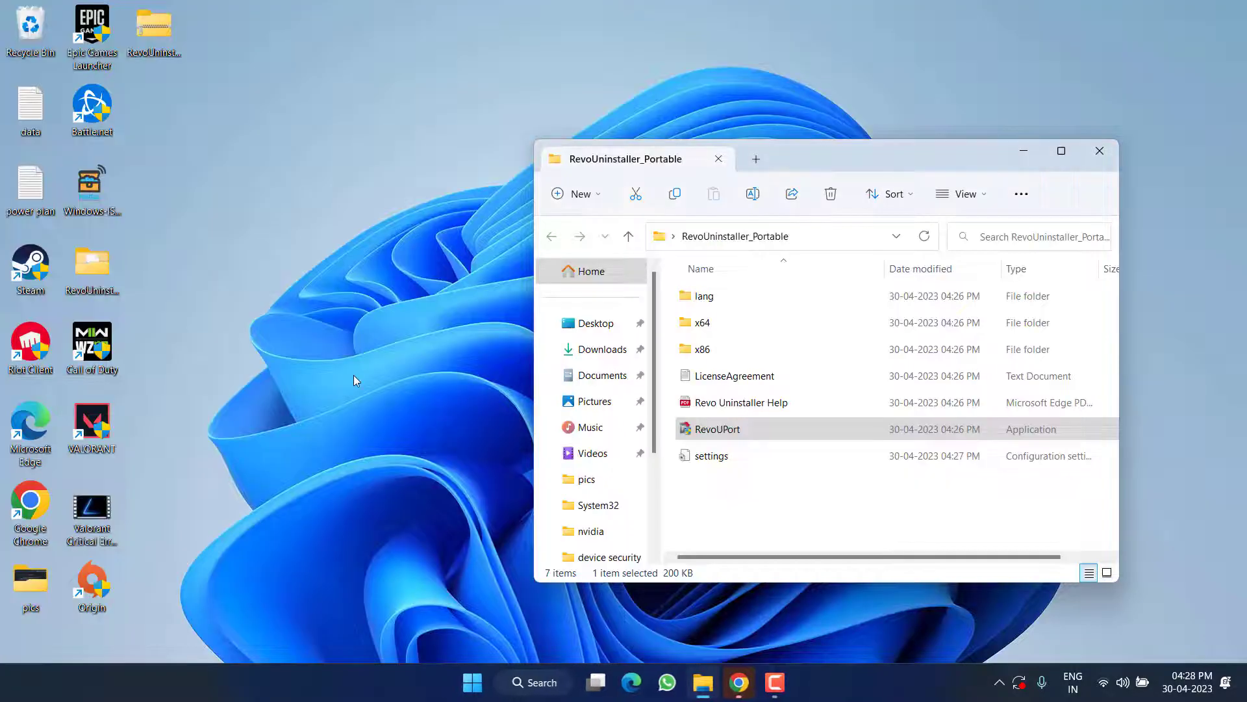
pyautogui.click(1099, 150)
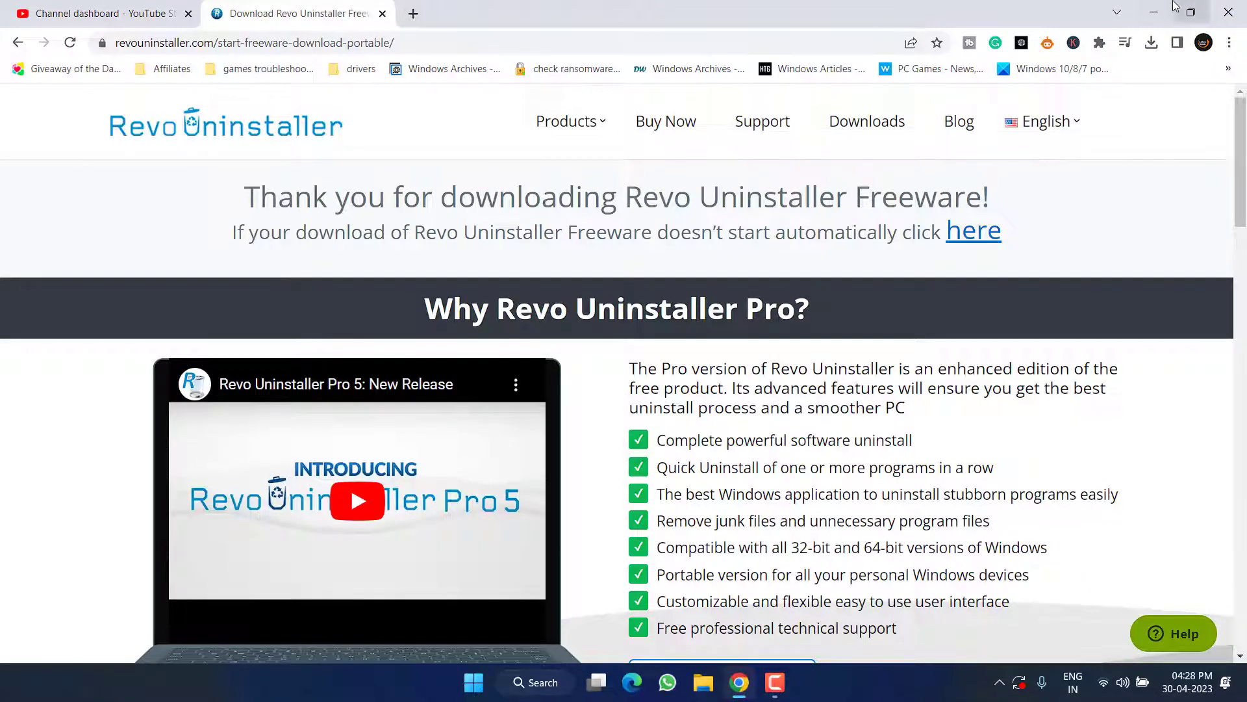
pyautogui.click(1154, 12)
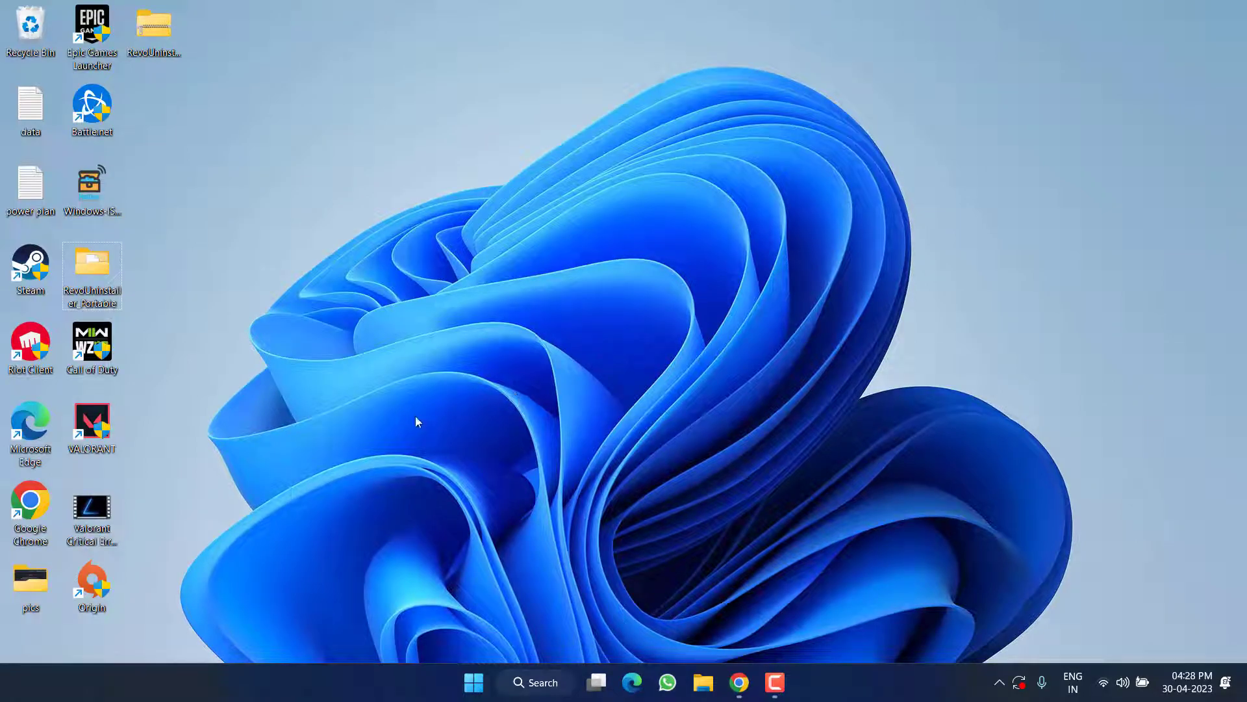
# - Run sfc /scannow in a Command Prompt opened as administrator
pyautogui.click(473, 682)
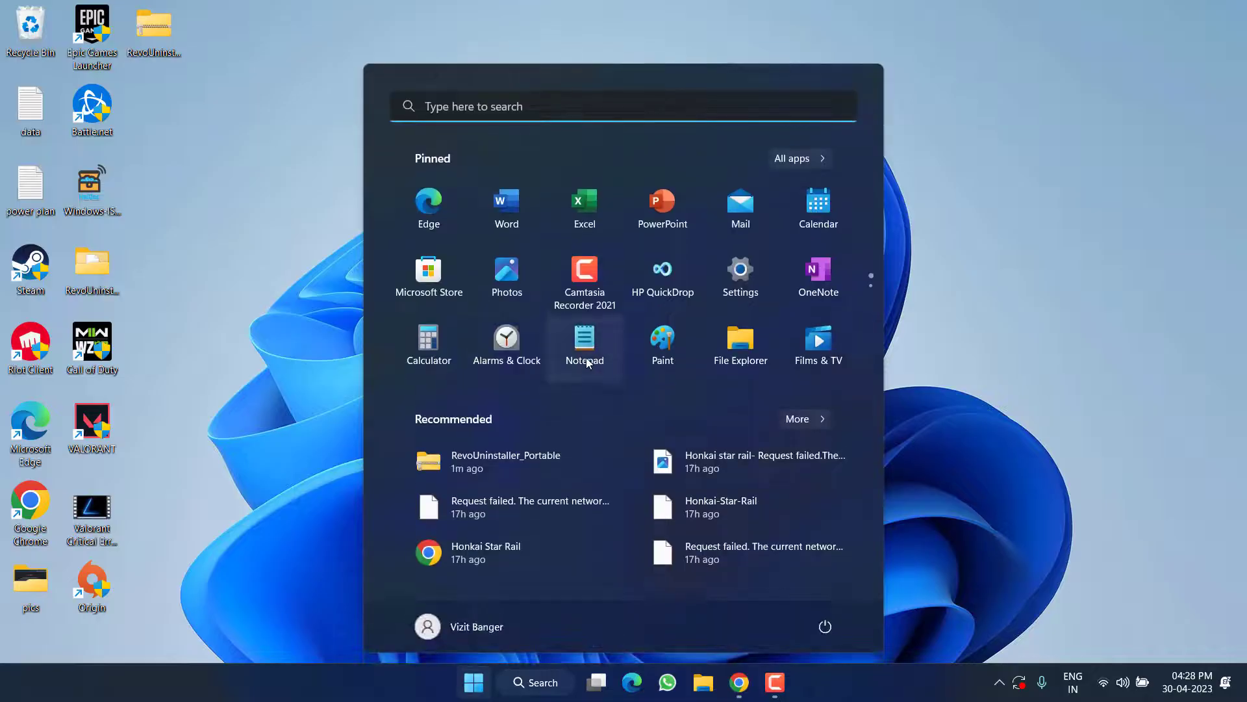
pyautogui.write('cmd')
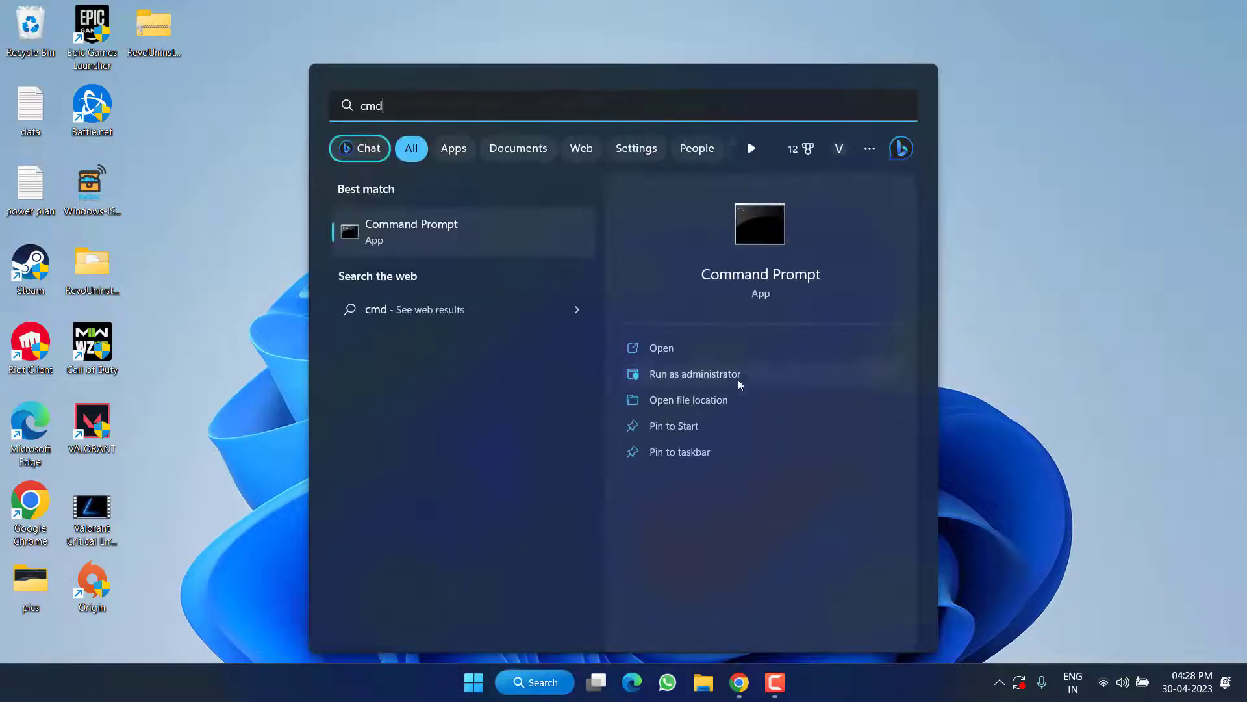
pyautogui.click(719, 379)
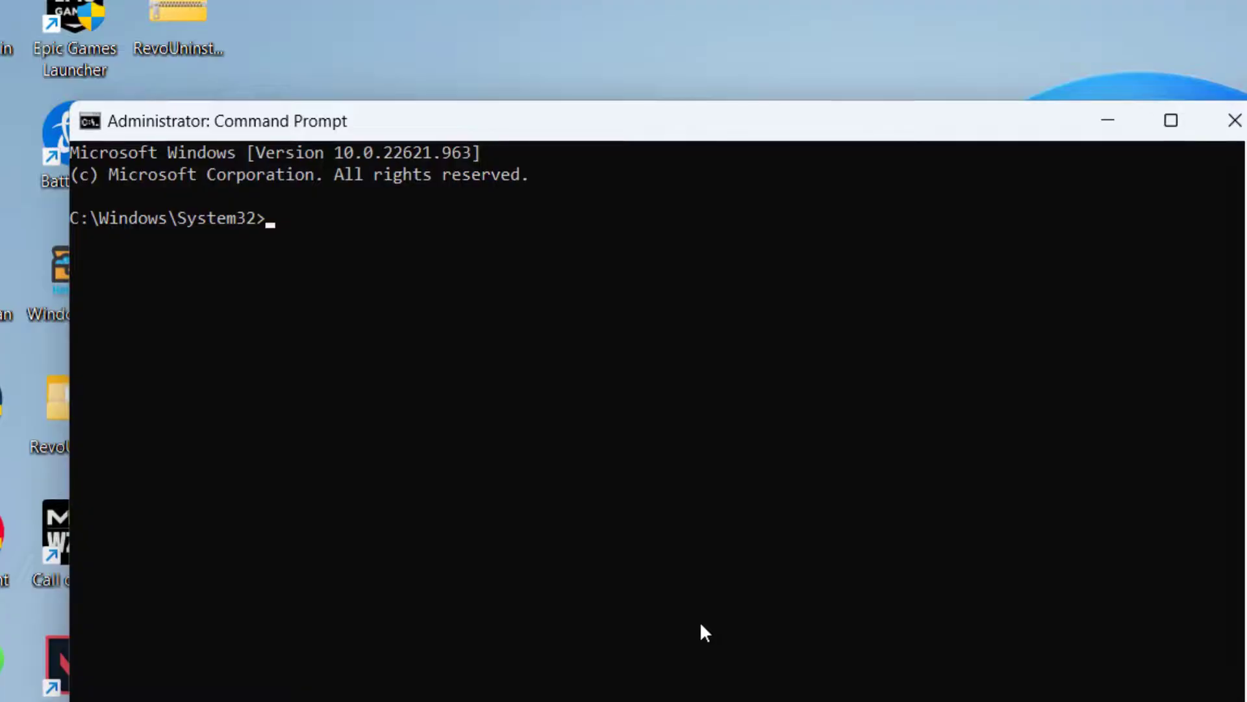
pyautogui.write('sfc /scannow')
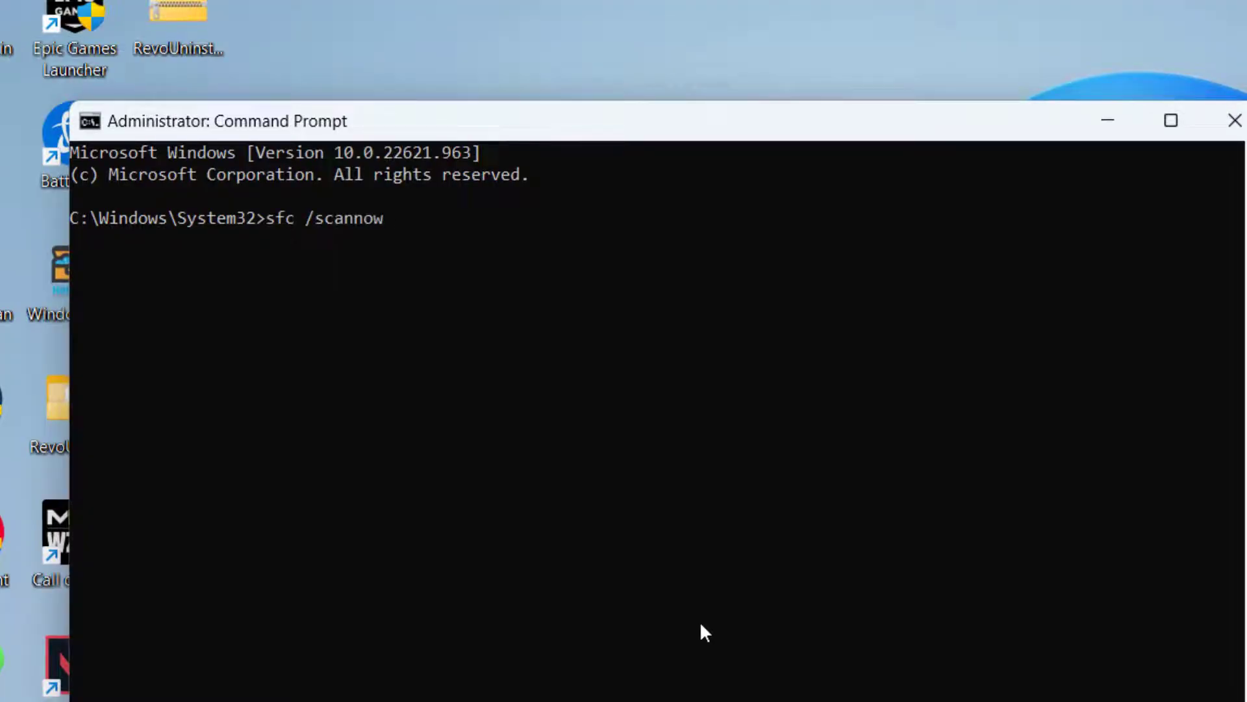
pyautogui.press('Return')
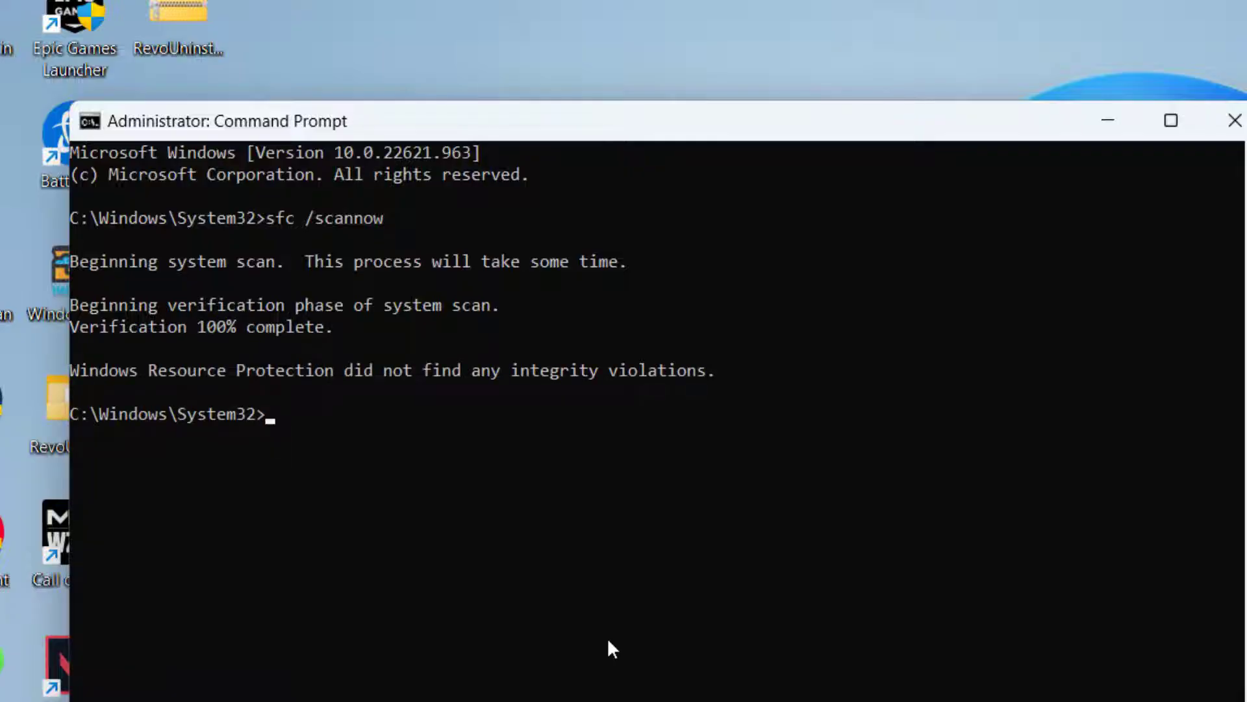
# - Start dism /online /cleanup-image /restorehealth and minimize Command Prompt while it runs
pyautogui.write('dism /online')
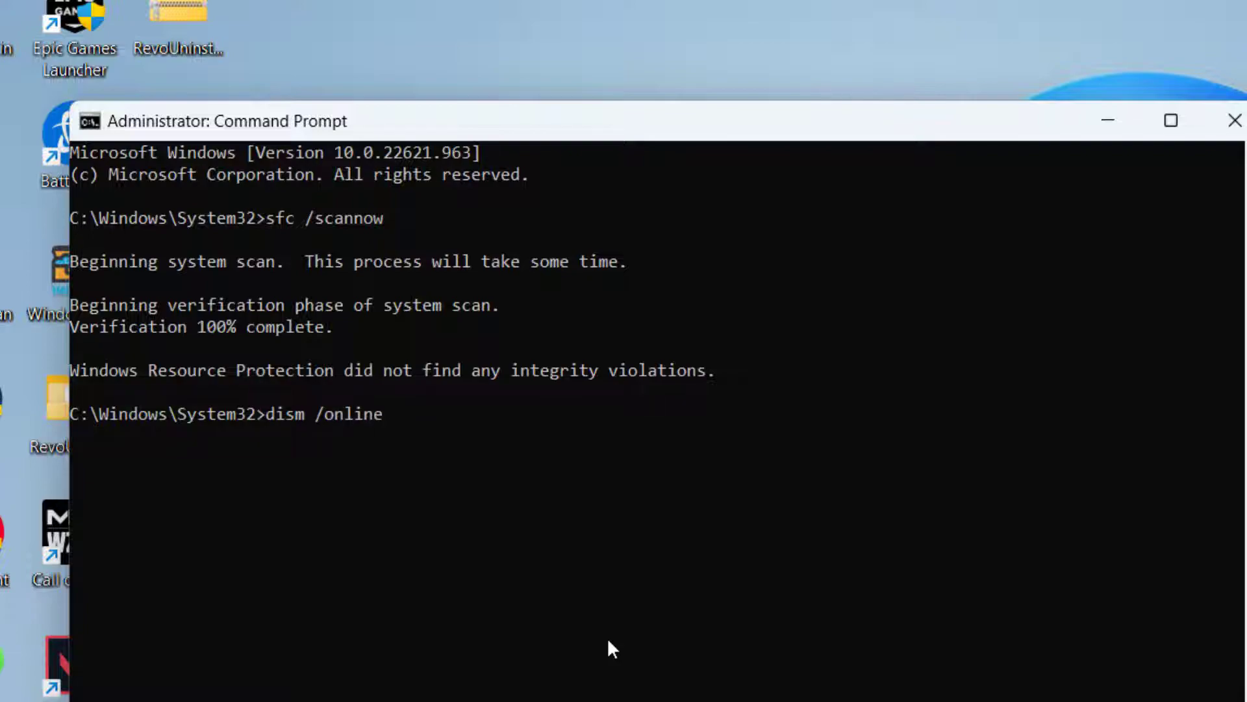
pyautogui.write(' /cleanup-iamge')
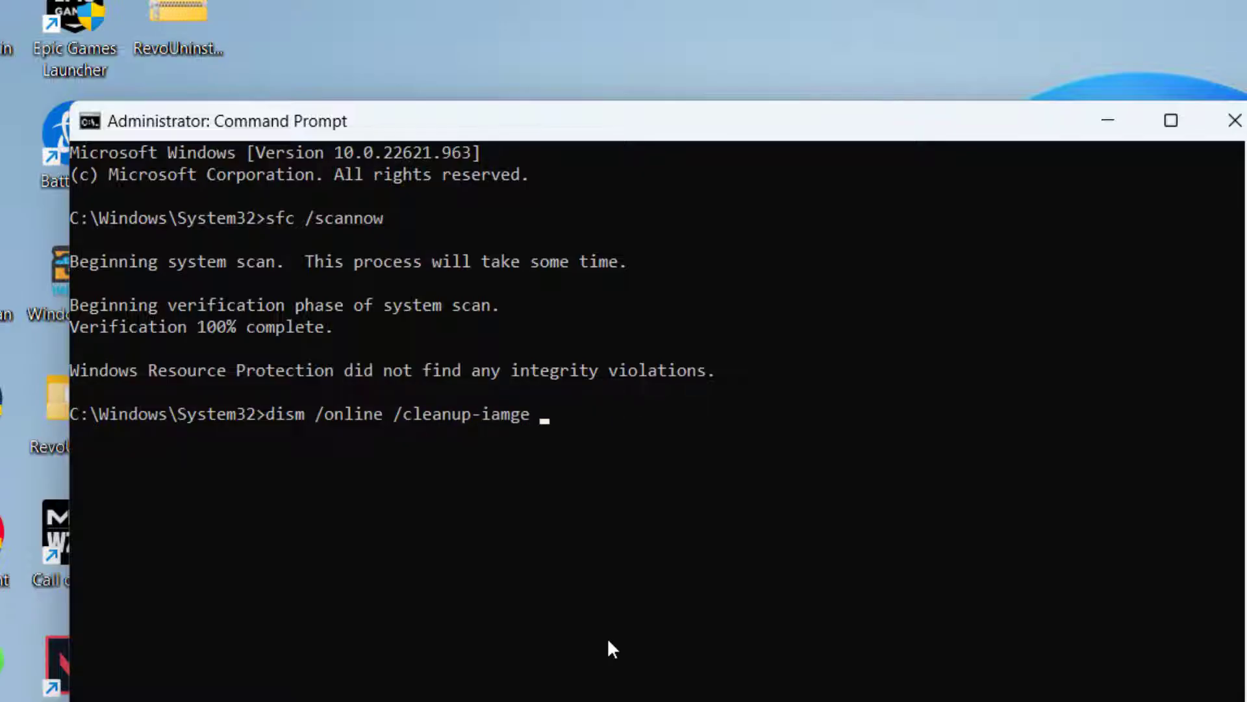
pyautogui.press('BackSpace')
pyautogui.press('BackSpace')
pyautogui.press('BackSpace')
pyautogui.press('BackSpace')
pyautogui.write('mage /restorehealth')
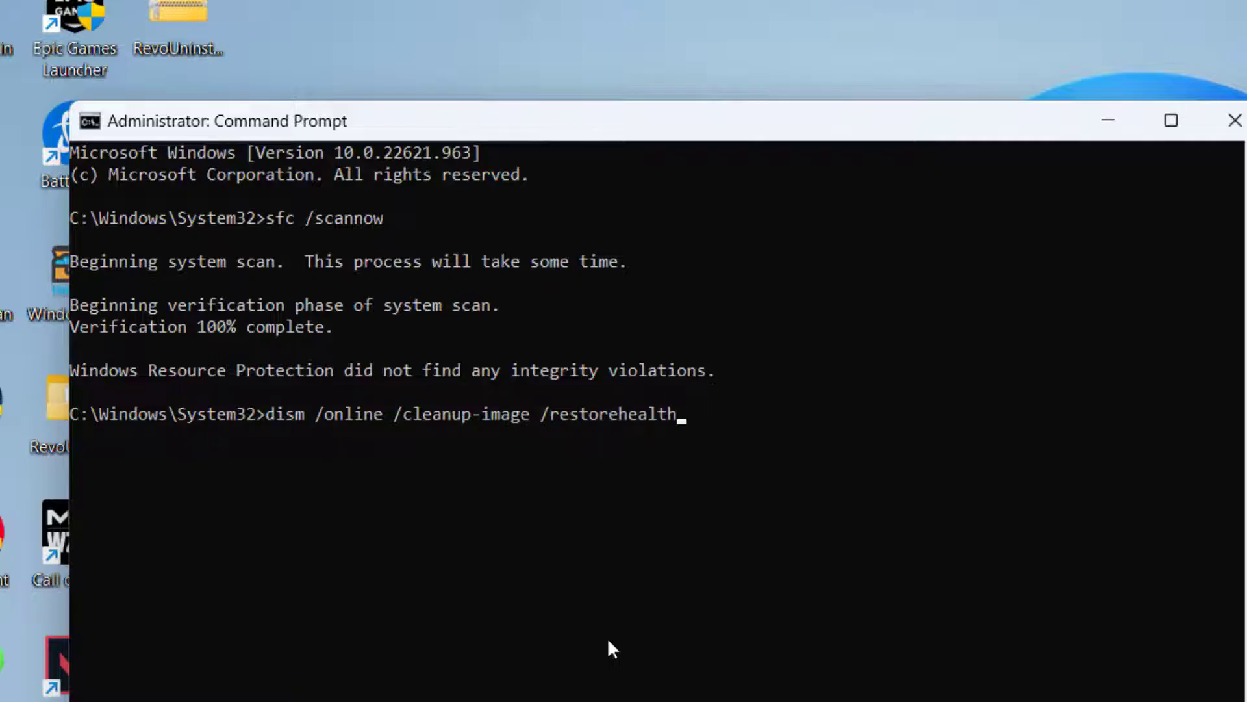
pyautogui.press('Return')
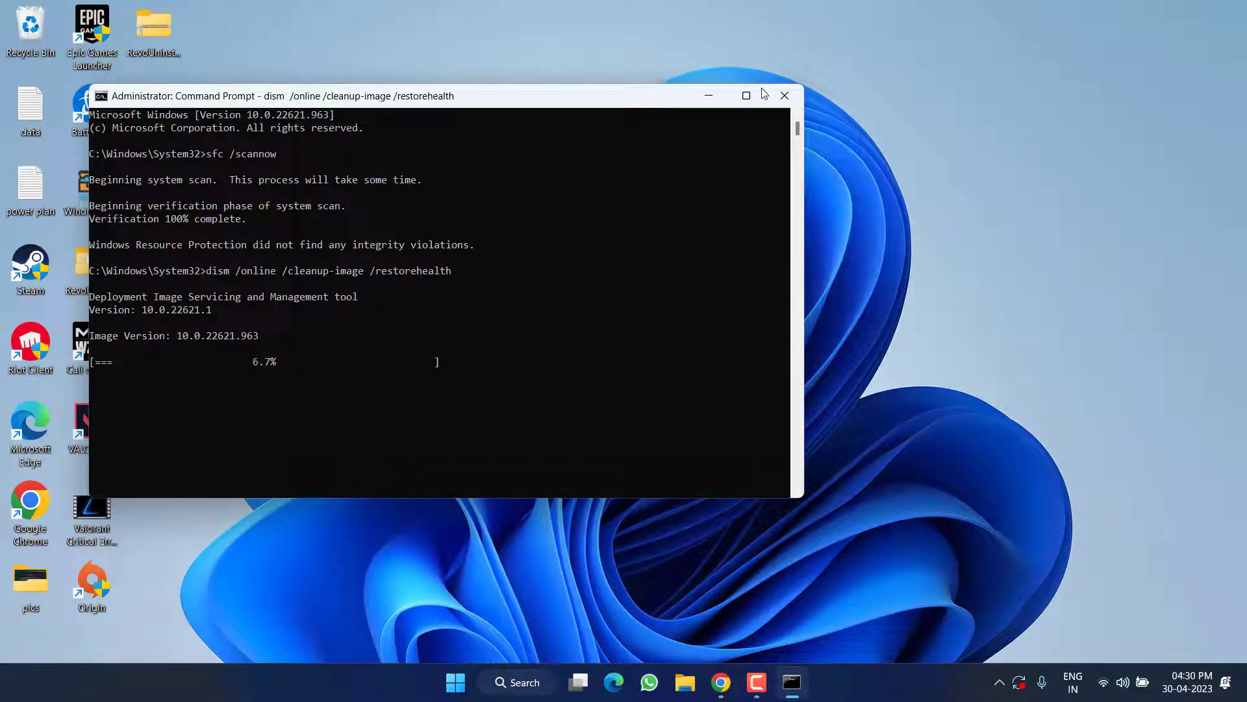
pyautogui.click(709, 97)
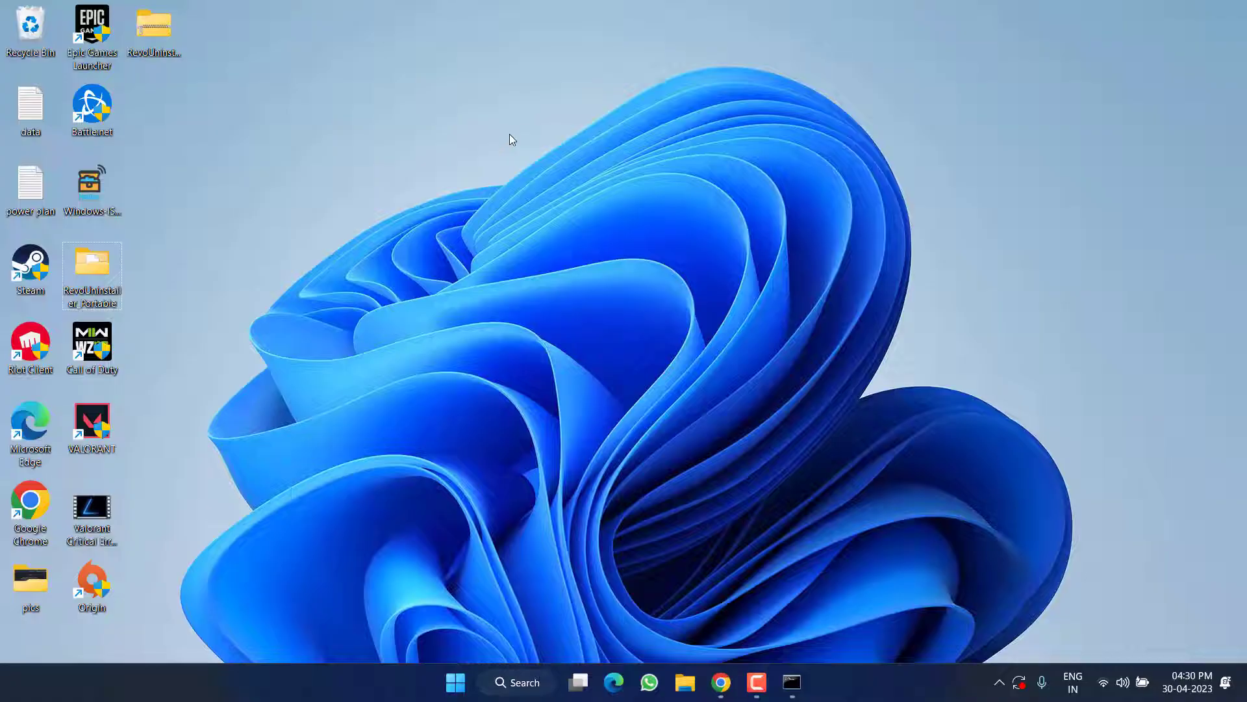
# - Start Reset this PC from Settings > Recovery, choosing Keep my files and Local reinstall
pyautogui.press('super+i')
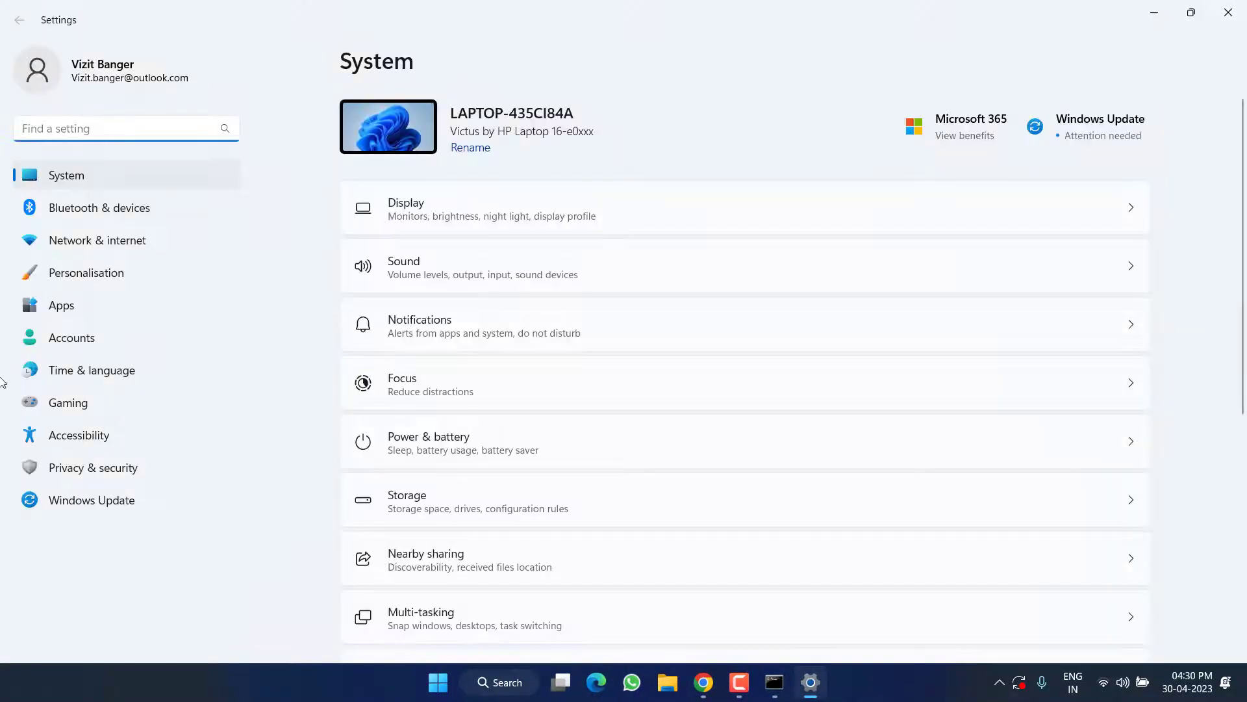
pyautogui.scroll(-5, 789, 388)
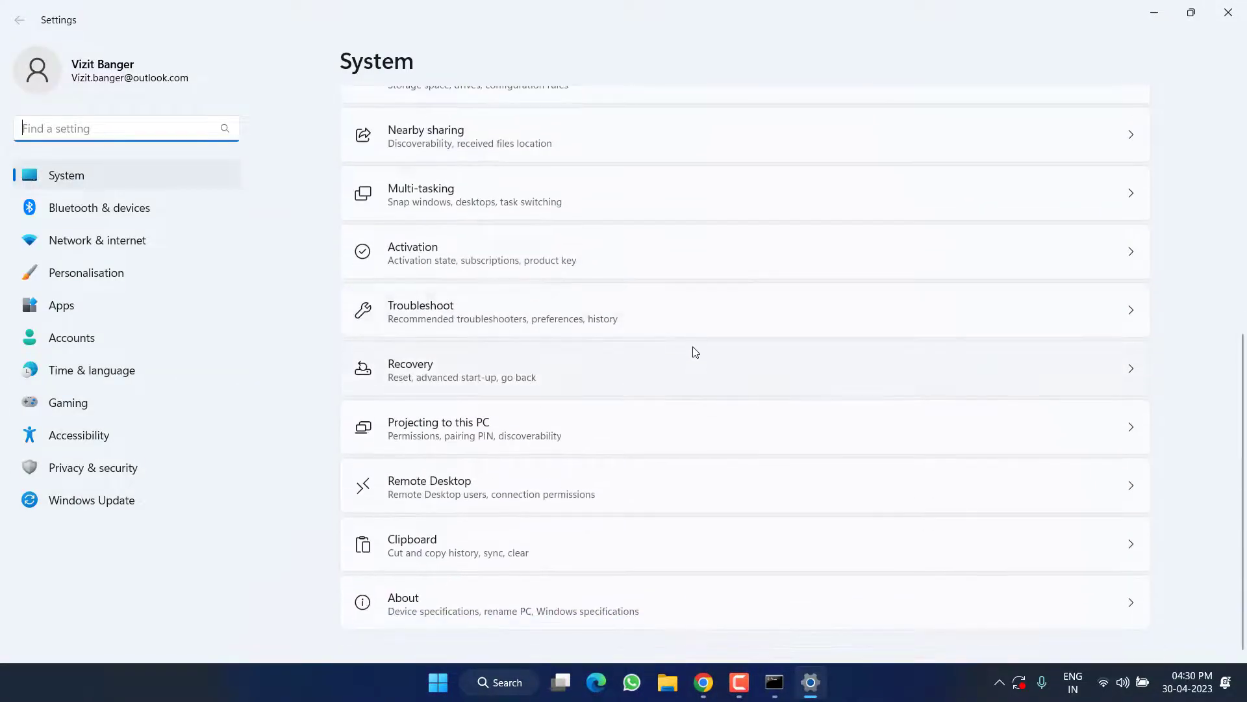
pyautogui.click(507, 364)
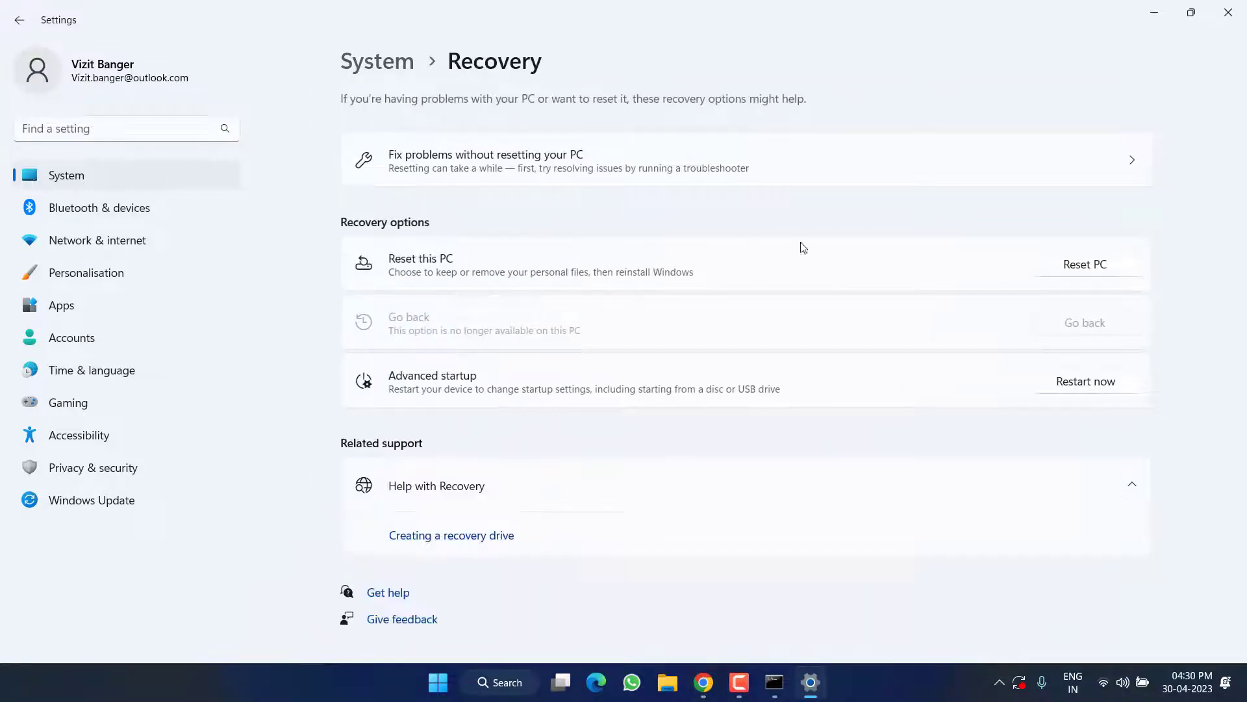
pyautogui.click(1091, 271)
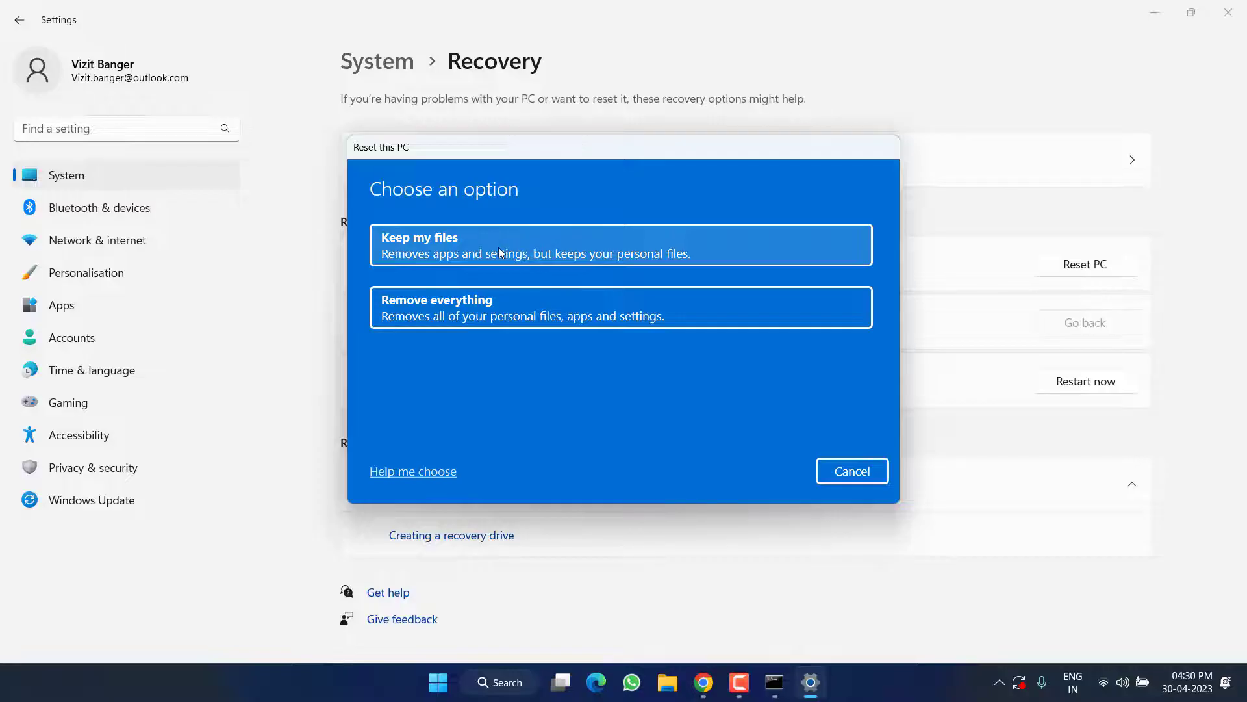
pyautogui.click(499, 252)
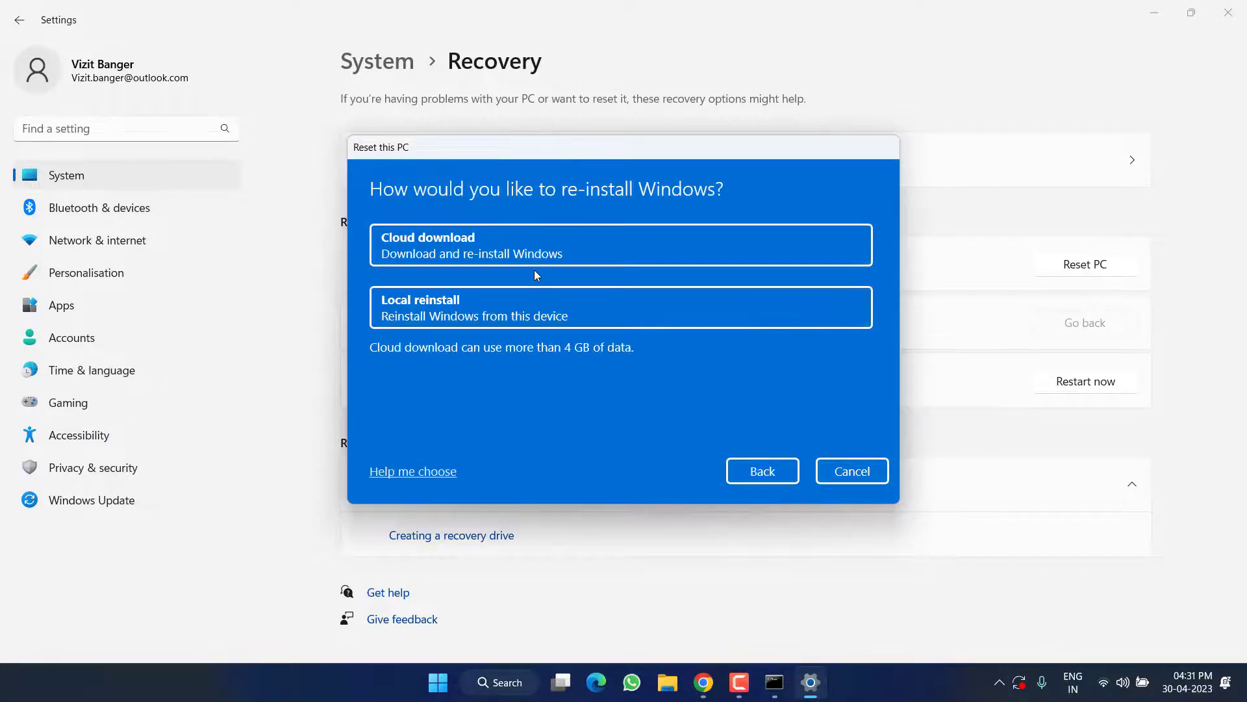
pyautogui.click(478, 305)
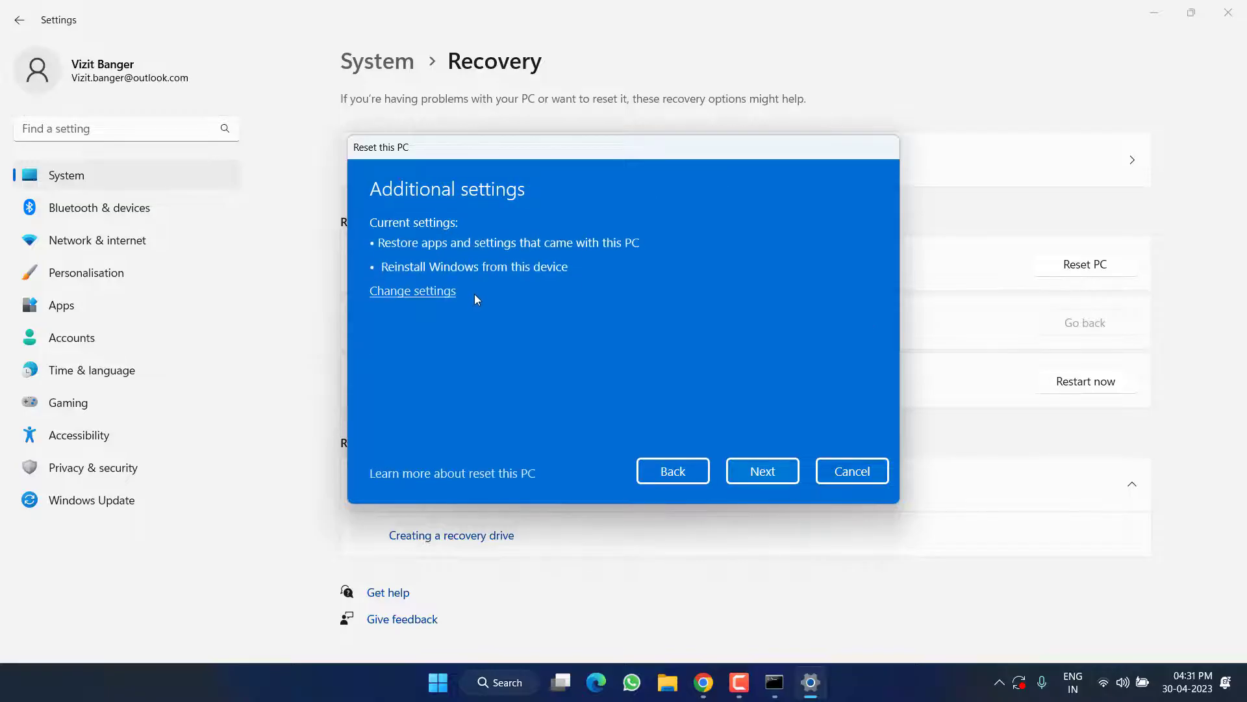
# - Accept the Additional settings so the wizard prepares the local-reinstall reset
pyautogui.click(758, 478)
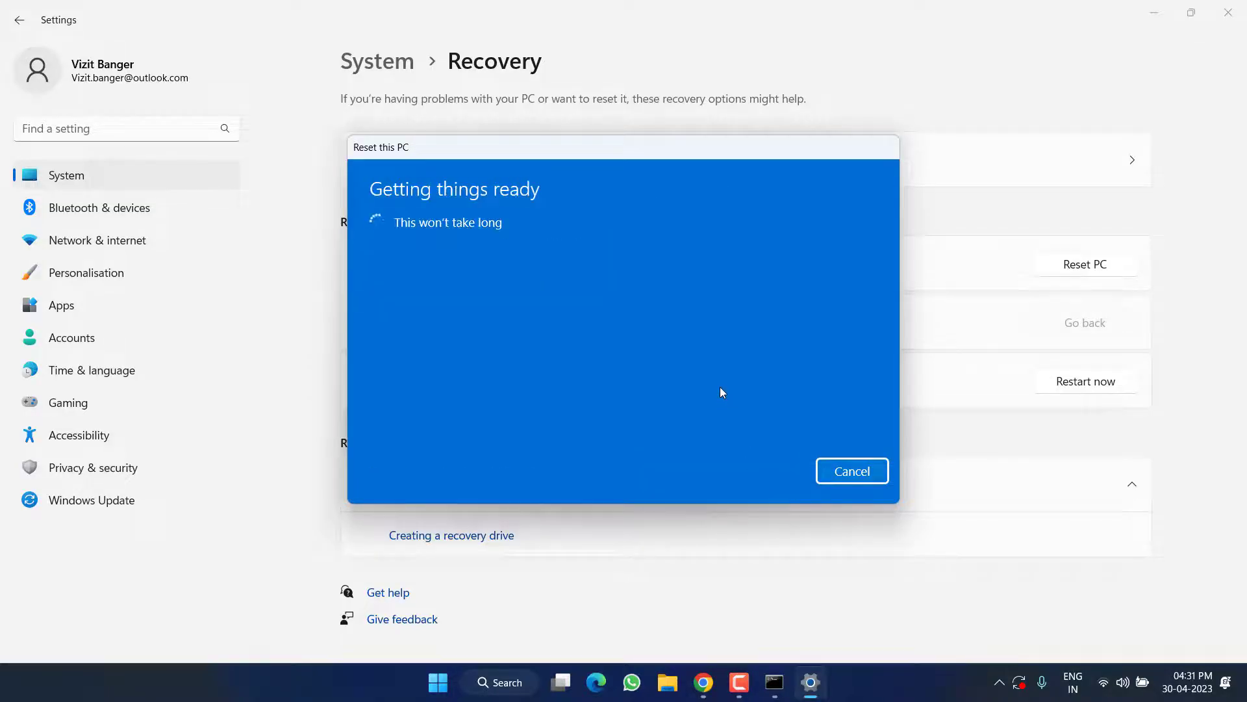